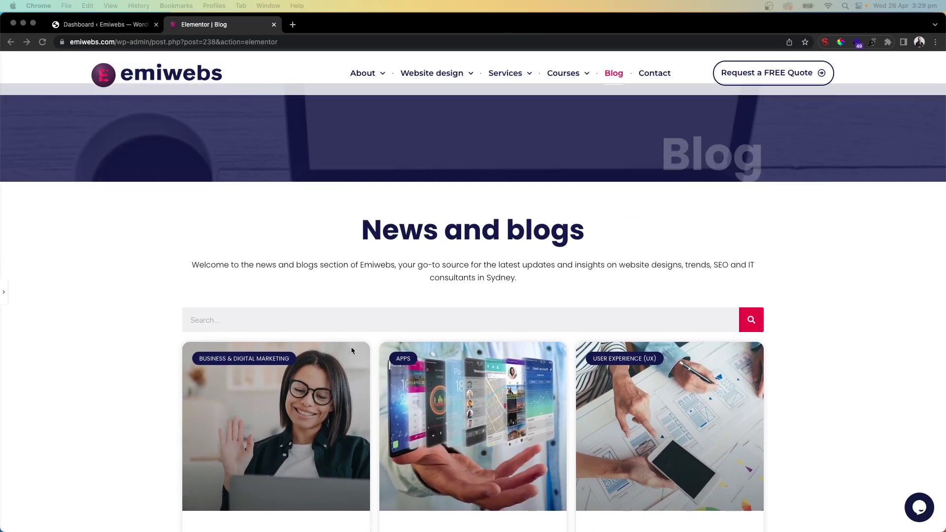
Review the existing blog page, from its heading through the post cards to the pagination.
{"action": "scroll", "coordinate": [352, 350], "scroll_direction": "down", "scroll_amount": 5}
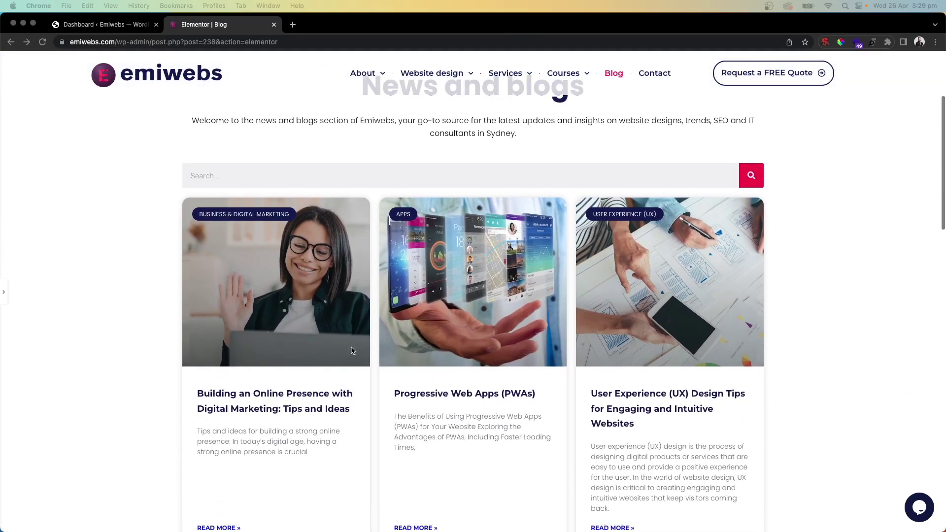
{"action": "scroll", "coordinate": [268, 252], "scroll_direction": "down", "scroll_amount": 15}
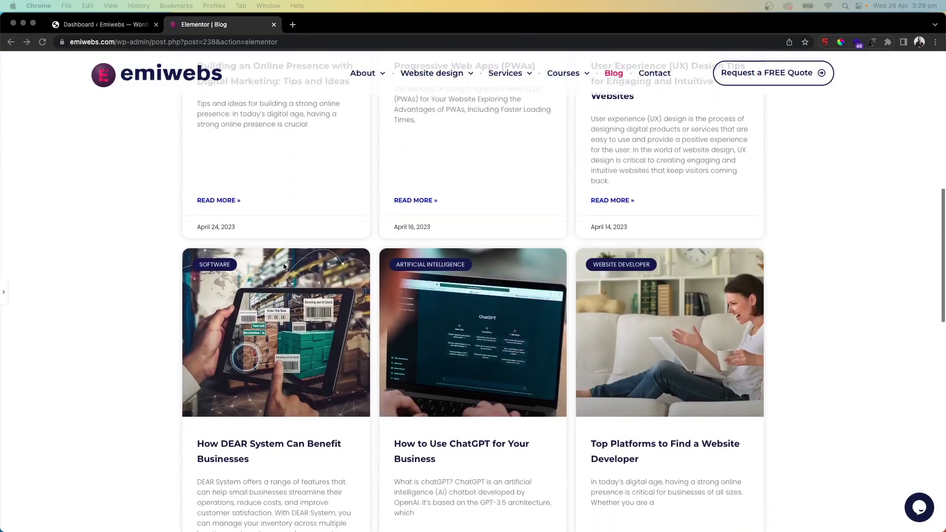
{"action": "scroll", "coordinate": [284, 266], "scroll_direction": "down", "scroll_amount": 20}
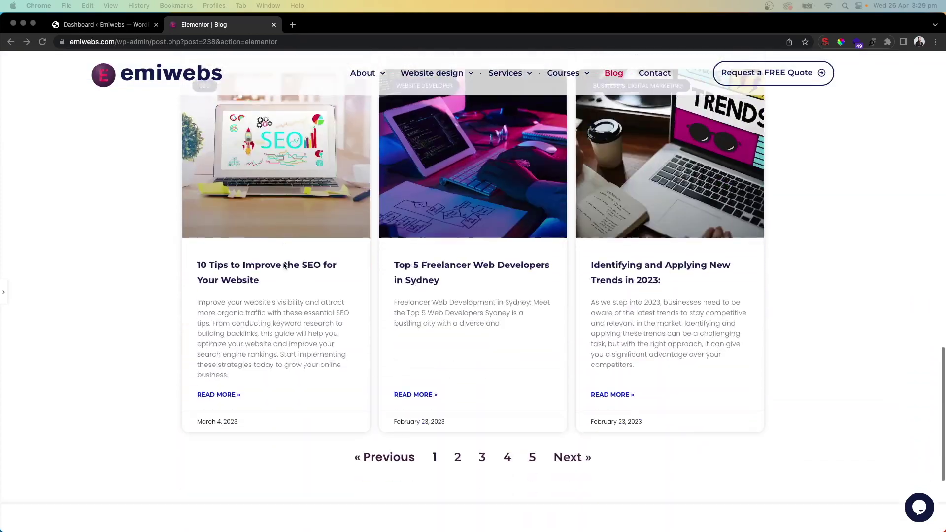
{"action": "scroll", "coordinate": [283, 263], "scroll_direction": "up", "scroll_amount": 20}
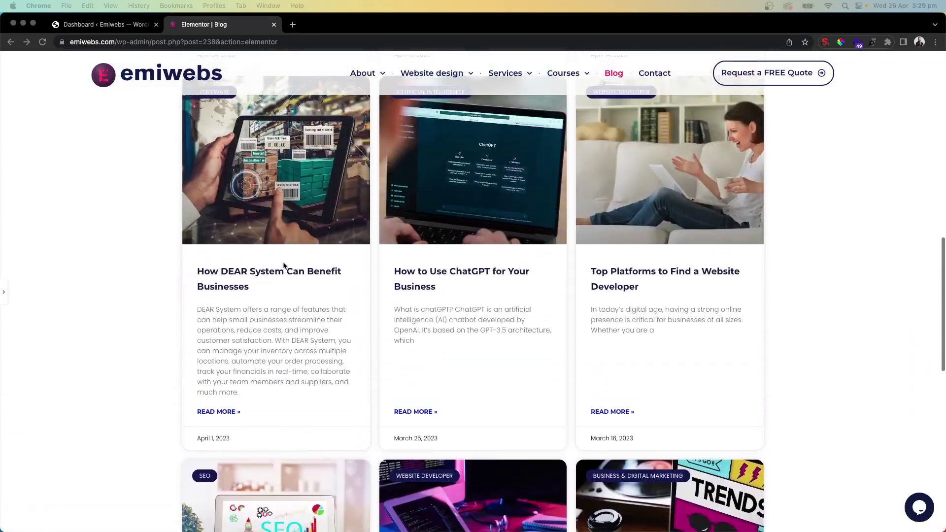
{"action": "scroll", "coordinate": [284, 266], "scroll_direction": "up", "scroll_amount": 10}
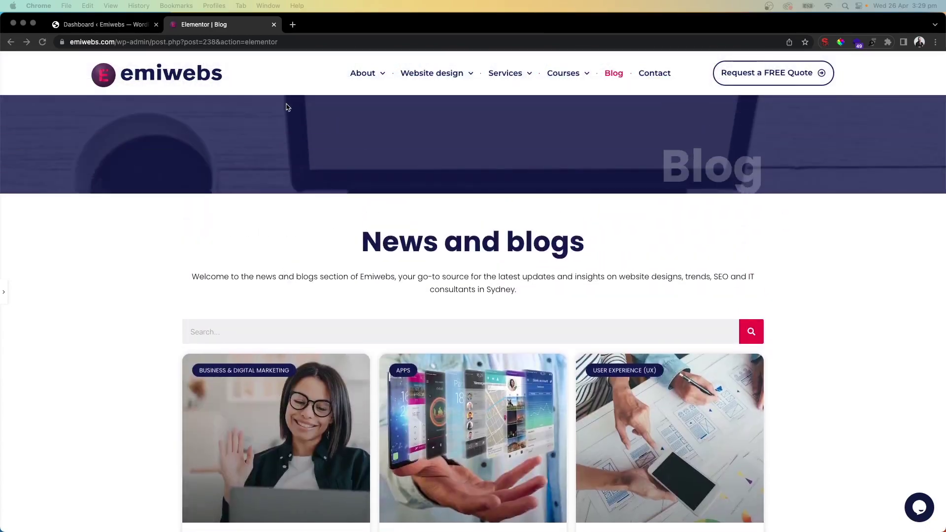
Open the Theme Builder from the WordPress dashboard and add a new Archive template.
{"action": "left_click", "coordinate": [103, 24]}
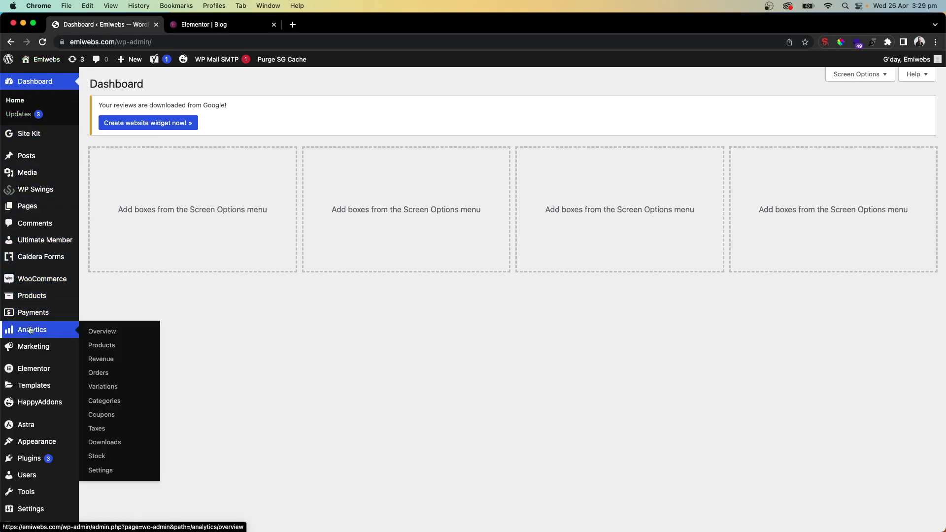
{"action": "scroll", "coordinate": [33, 335], "scroll_direction": "down", "scroll_amount": 1}
{"action": "mouse_move", "coordinate": [34, 339]}
{"action": "scroll", "coordinate": [29, 348], "scroll_direction": "up", "scroll_amount": 5}
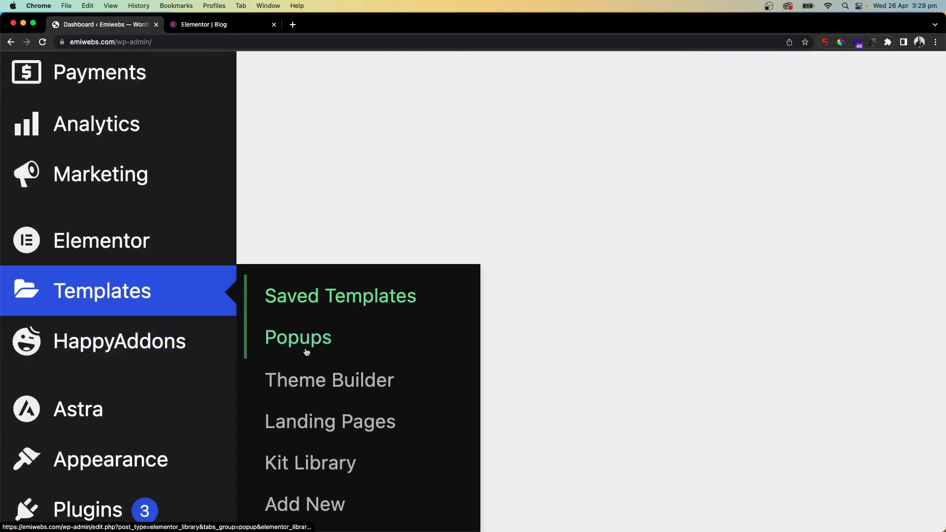
{"action": "left_click", "coordinate": [303, 387]}
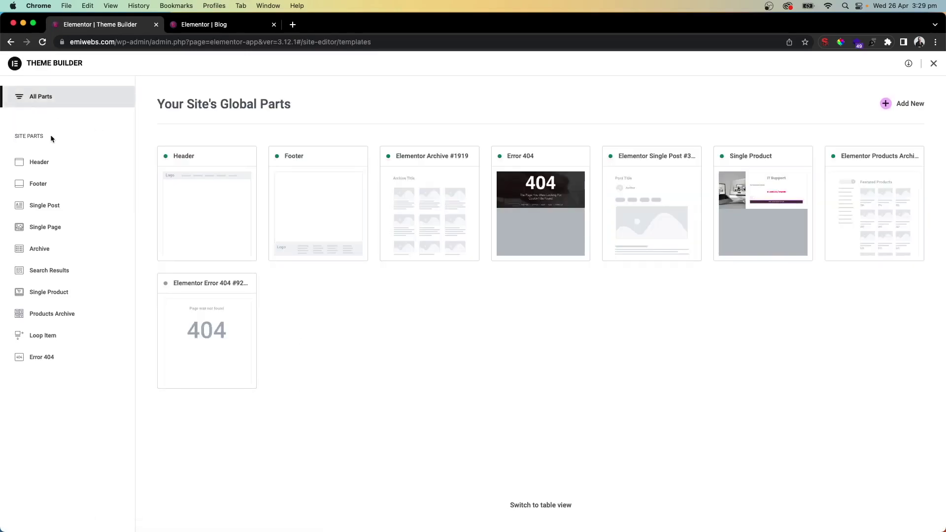
{"action": "left_click", "coordinate": [38, 253]}
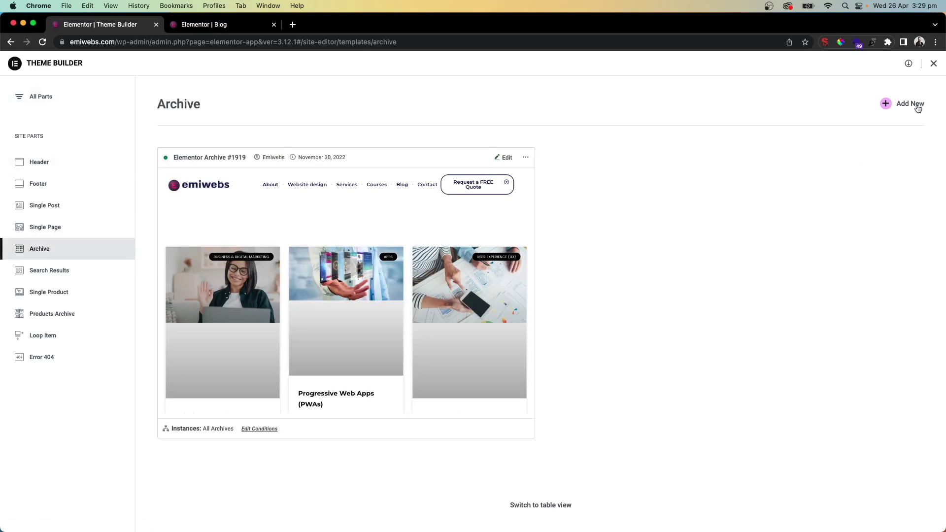
{"action": "left_click", "coordinate": [917, 108]}
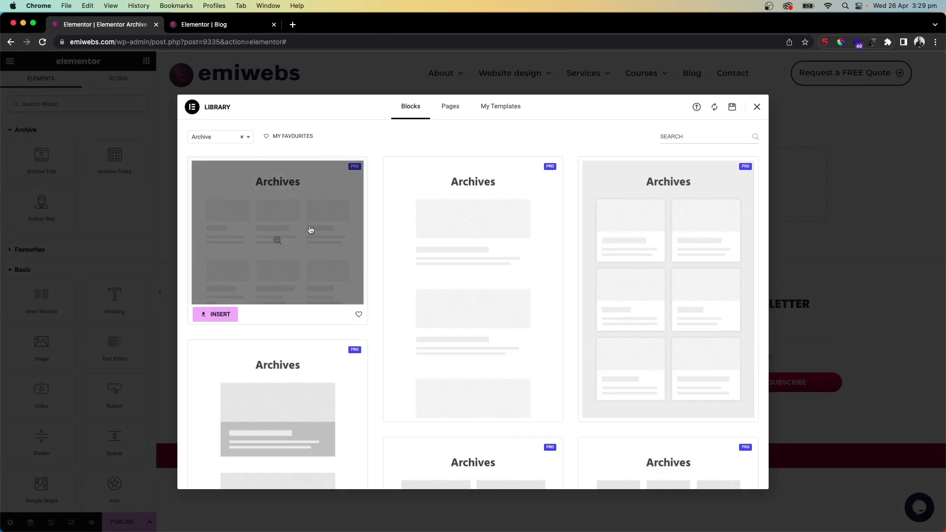
Browse the archive blocks in the library, preview the Beyond News design and return to the library.
{"action": "scroll", "coordinate": [305, 226], "scroll_direction": "down", "scroll_amount": 10}
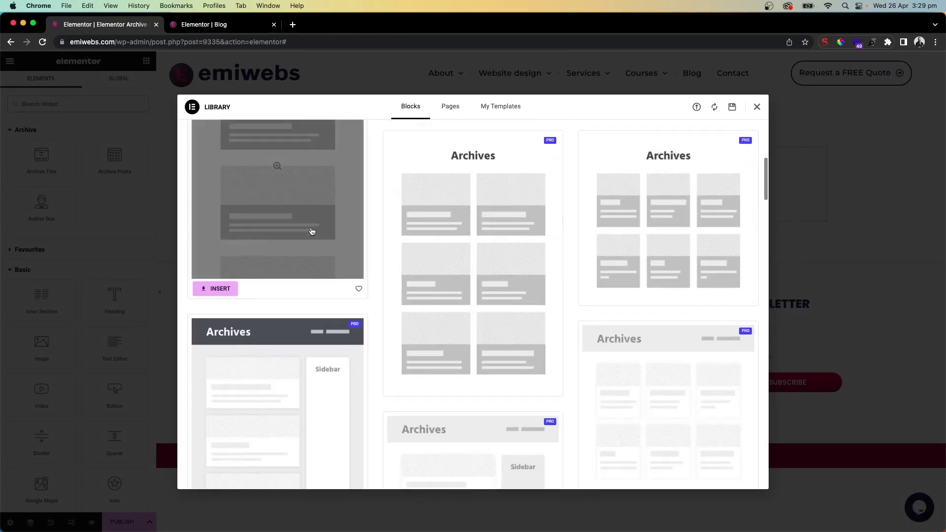
{"action": "scroll", "coordinate": [311, 231], "scroll_direction": "down", "scroll_amount": 15}
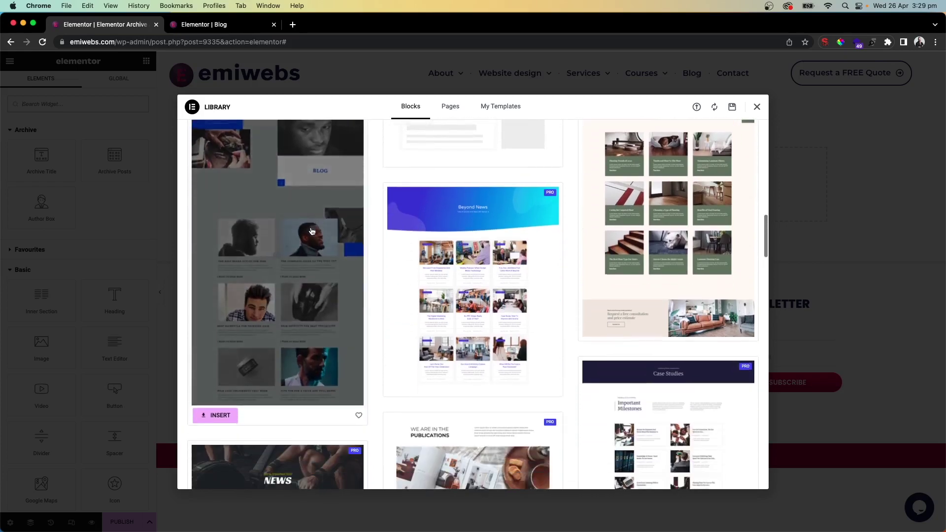
{"action": "scroll", "coordinate": [312, 231], "scroll_direction": "down", "scroll_amount": 5}
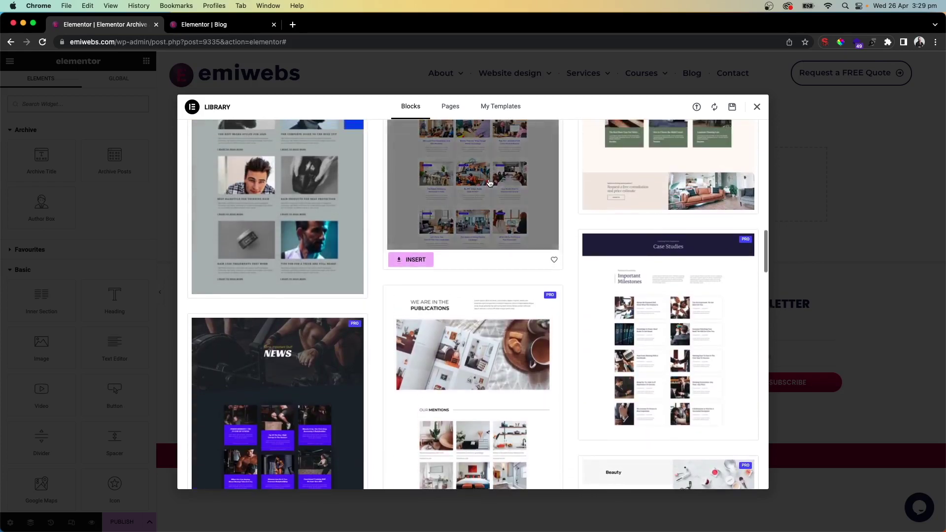
{"action": "left_click", "coordinate": [489, 183]}
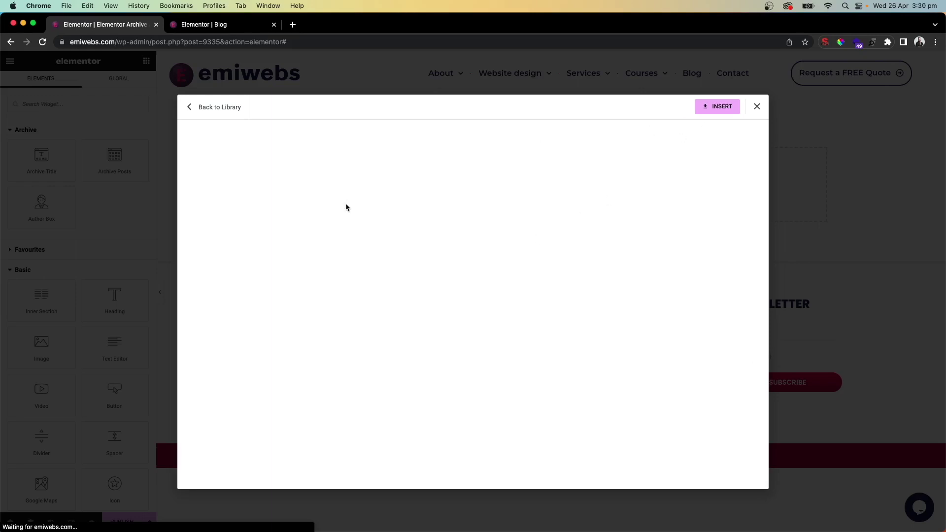
{"action": "scroll", "coordinate": [335, 304], "scroll_direction": "down", "scroll_amount": 10}
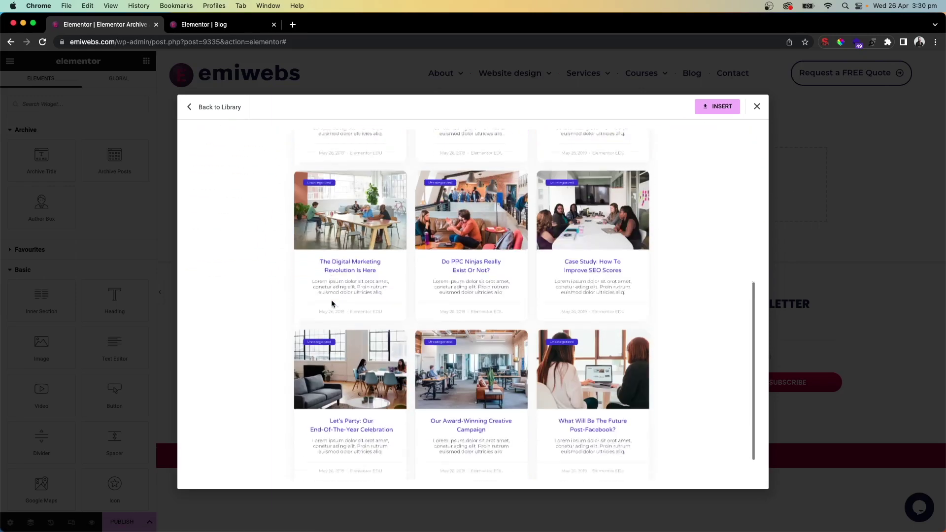
{"action": "scroll", "coordinate": [332, 304], "scroll_direction": "up", "scroll_amount": 10}
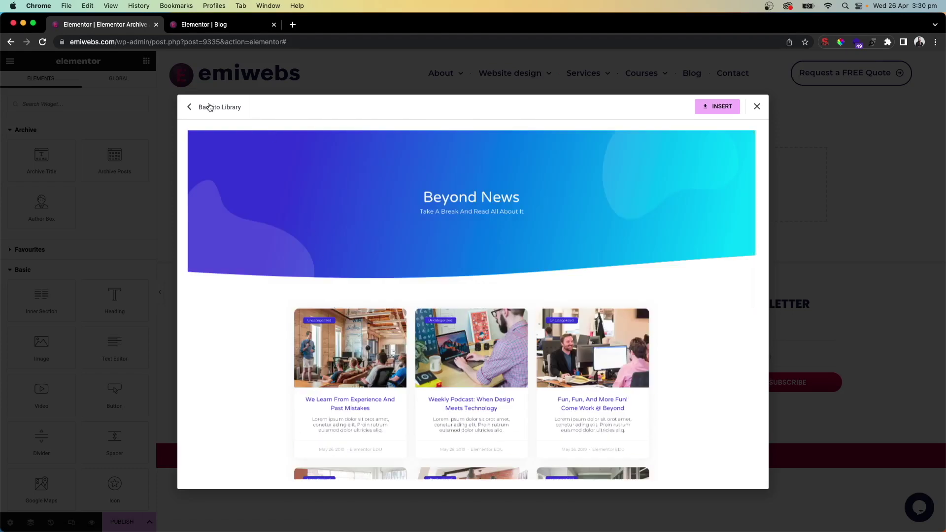
{"action": "left_click", "coordinate": [214, 109]}
Look through the remaining archive blocks and insert the first plain Archives block with a three-column post grid.
{"action": "scroll", "coordinate": [450, 364], "scroll_direction": "down", "scroll_amount": 5}
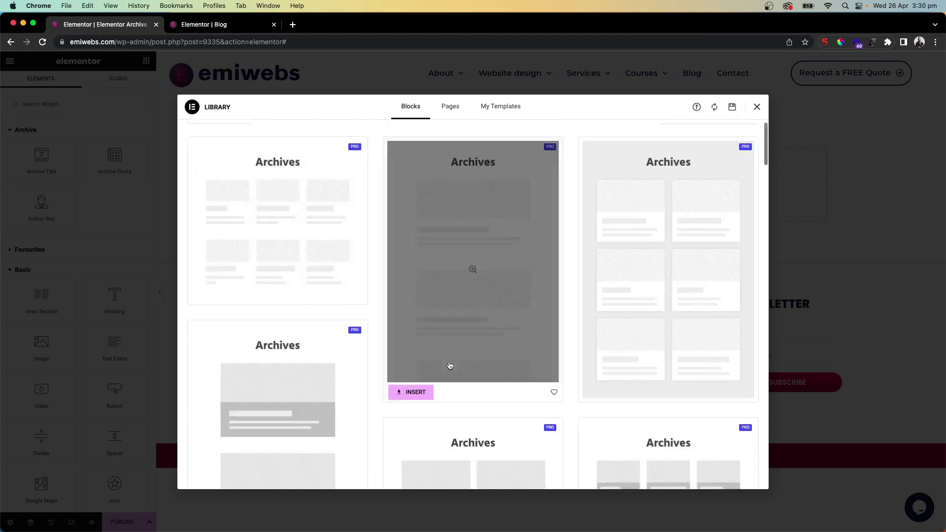
{"action": "scroll", "coordinate": [450, 364], "scroll_direction": "down", "scroll_amount": 15}
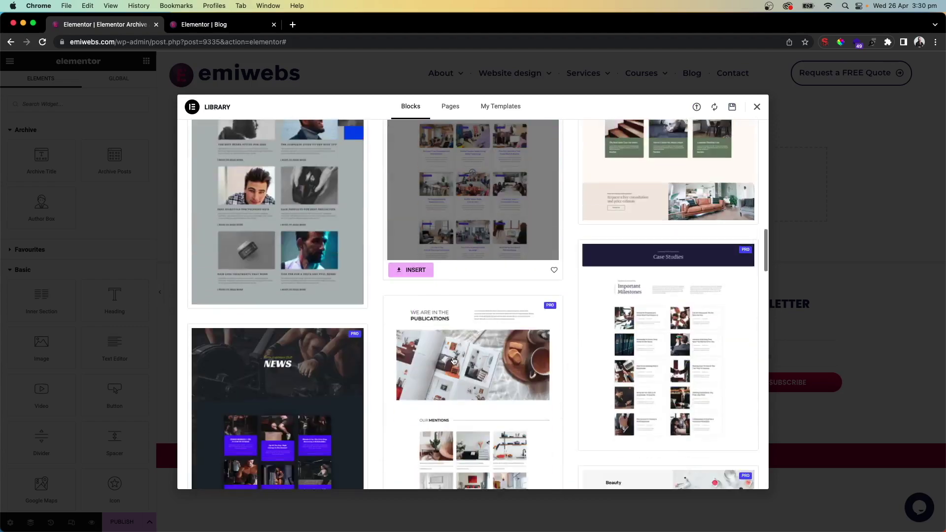
{"action": "scroll", "coordinate": [454, 360], "scroll_direction": "down", "scroll_amount": 15}
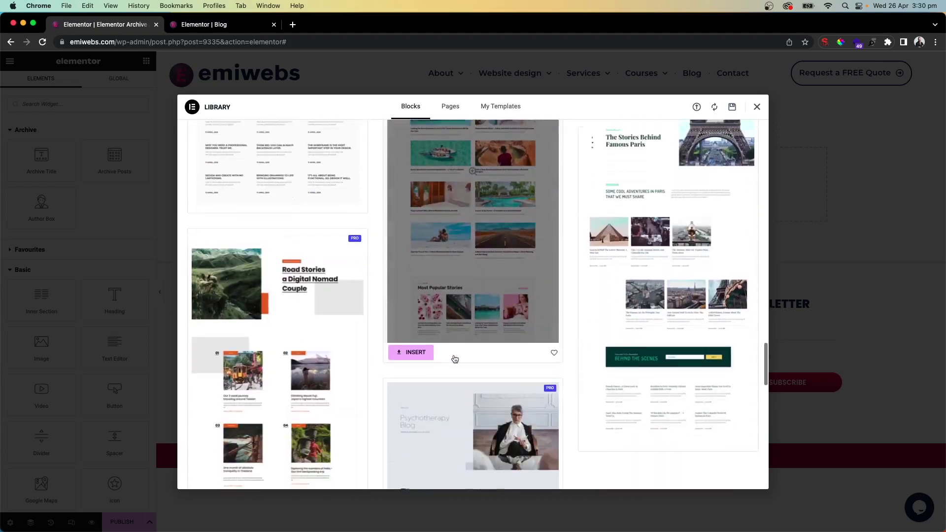
{"action": "scroll", "coordinate": [454, 360], "scroll_direction": "down", "scroll_amount": 5}
{"action": "scroll", "coordinate": [453, 359], "scroll_direction": "up", "scroll_amount": 10}
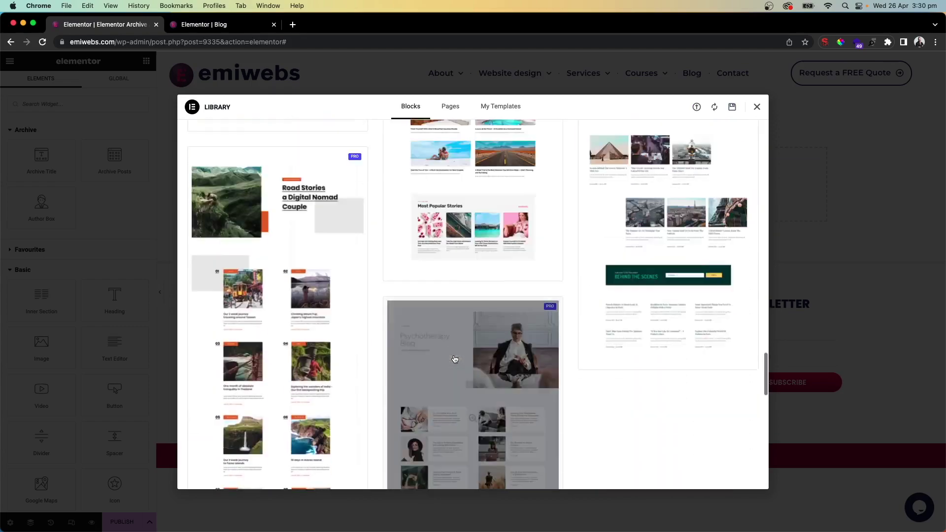
{"action": "scroll", "coordinate": [453, 362], "scroll_direction": "up", "scroll_amount": 15}
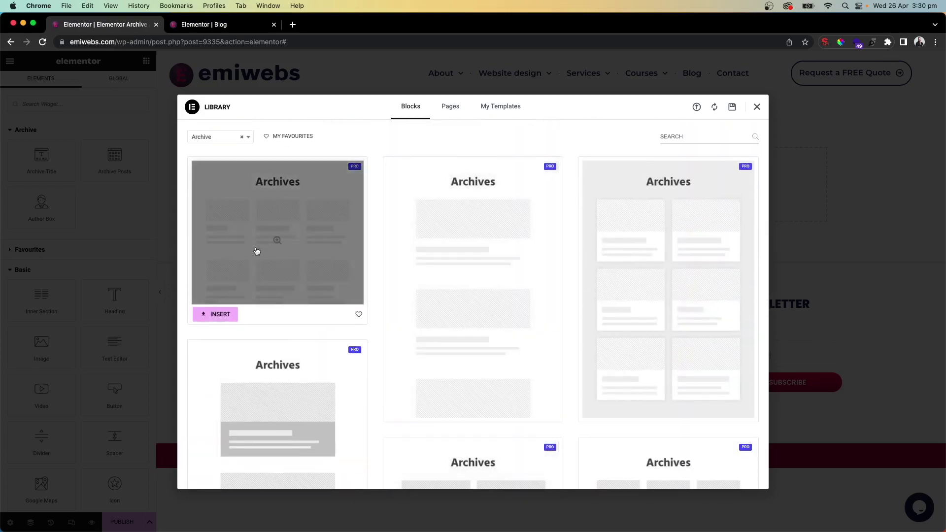
{"action": "left_click", "coordinate": [217, 316]}
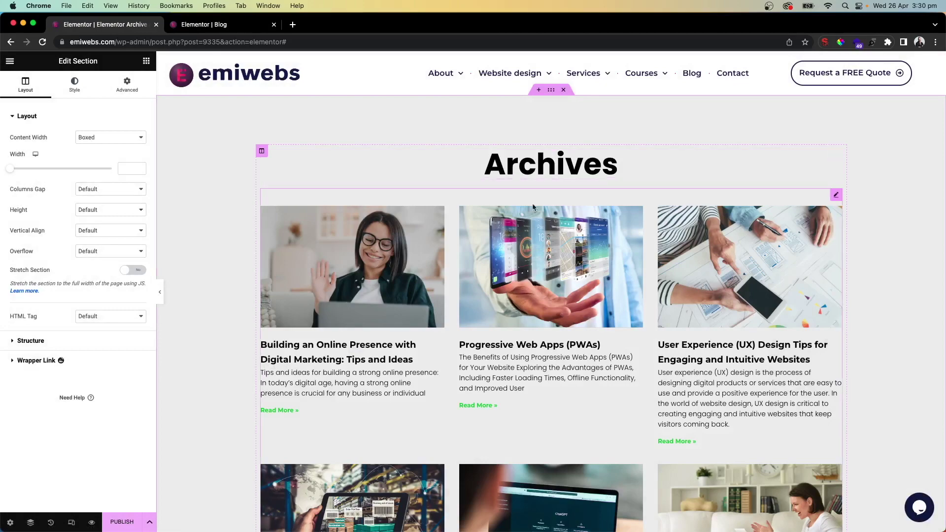
Check the inserted archive layout down to its pagination and open the Archive Posts widget for editing.
{"action": "scroll", "coordinate": [387, 296], "scroll_direction": "down", "scroll_amount": 3}
{"action": "scroll", "coordinate": [387, 295], "scroll_direction": "down", "scroll_amount": 15}
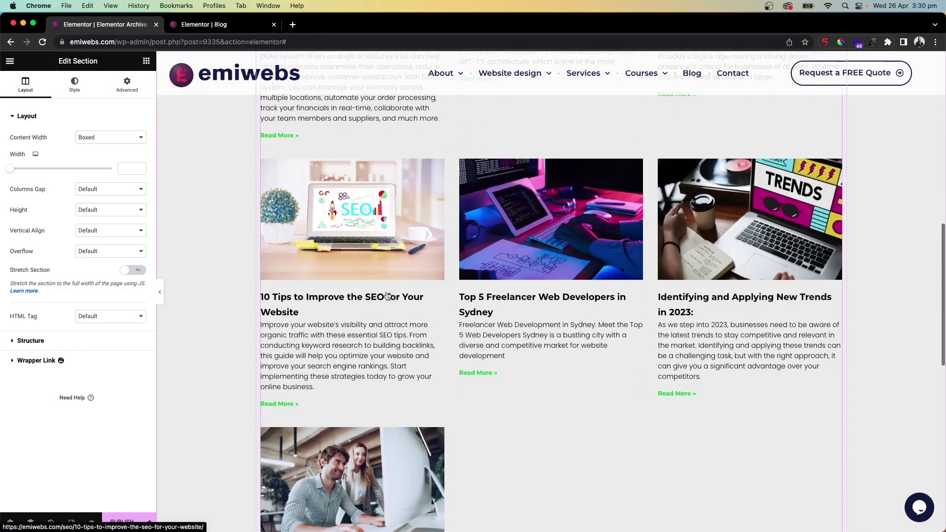
{"action": "scroll", "coordinate": [388, 296], "scroll_direction": "down", "scroll_amount": 6}
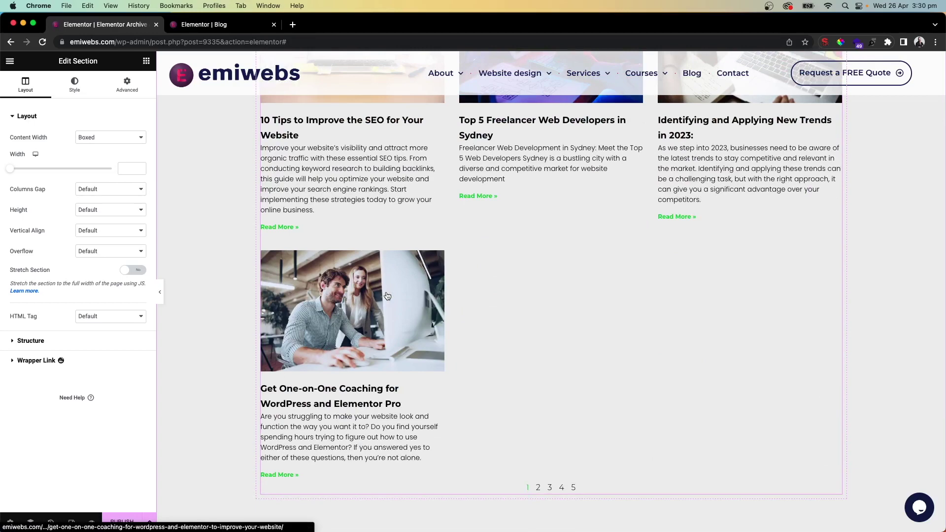
{"action": "scroll", "coordinate": [387, 295], "scroll_direction": "up", "scroll_amount": 15}
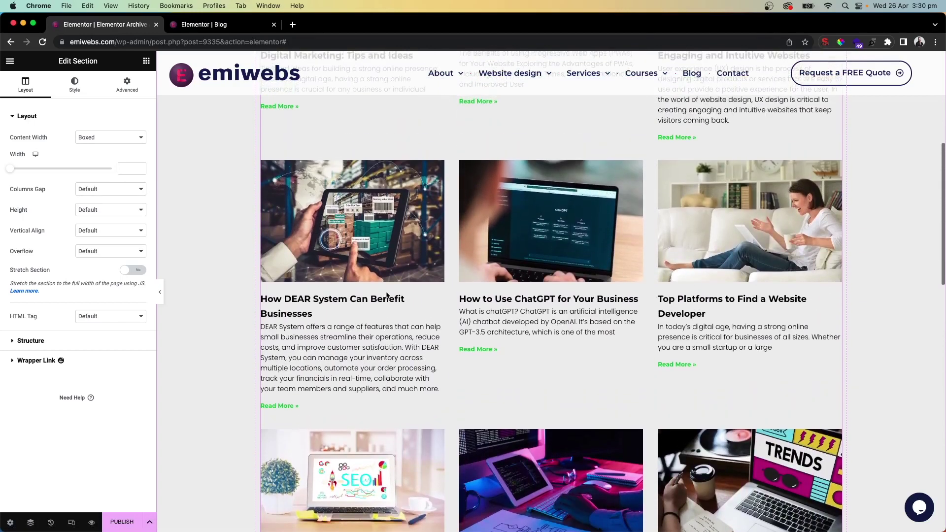
{"action": "scroll", "coordinate": [388, 296], "scroll_direction": "up", "scroll_amount": 10}
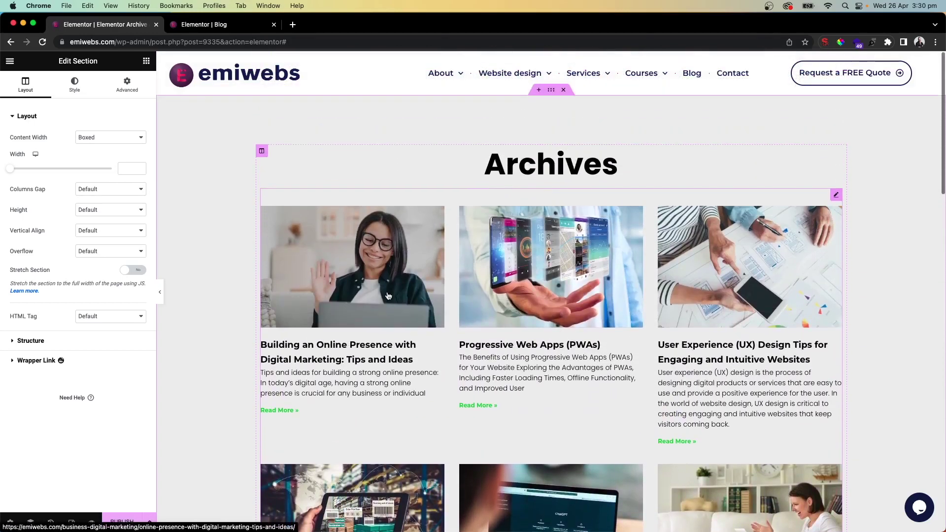
{"action": "left_click", "coordinate": [837, 197]}
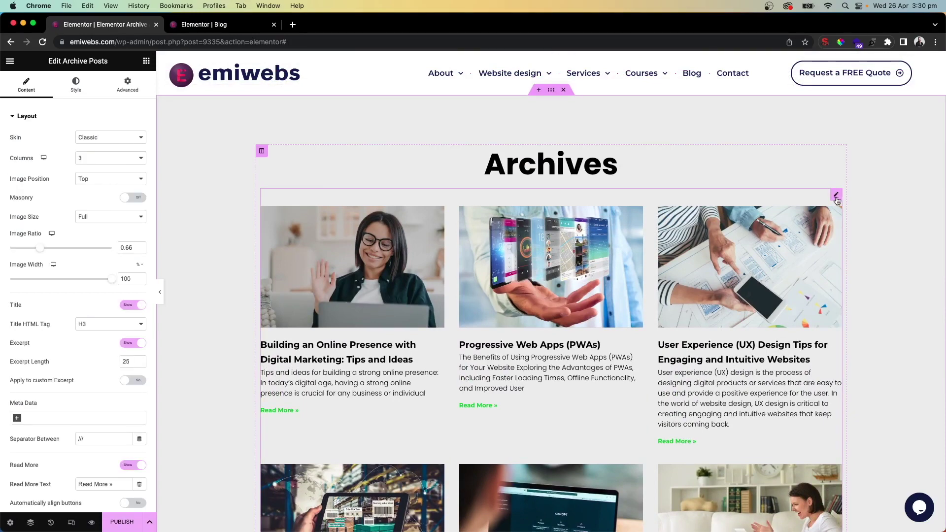
Try the Cards skin on the archive posts and review the resulting layout.
{"action": "left_click", "coordinate": [93, 140]}
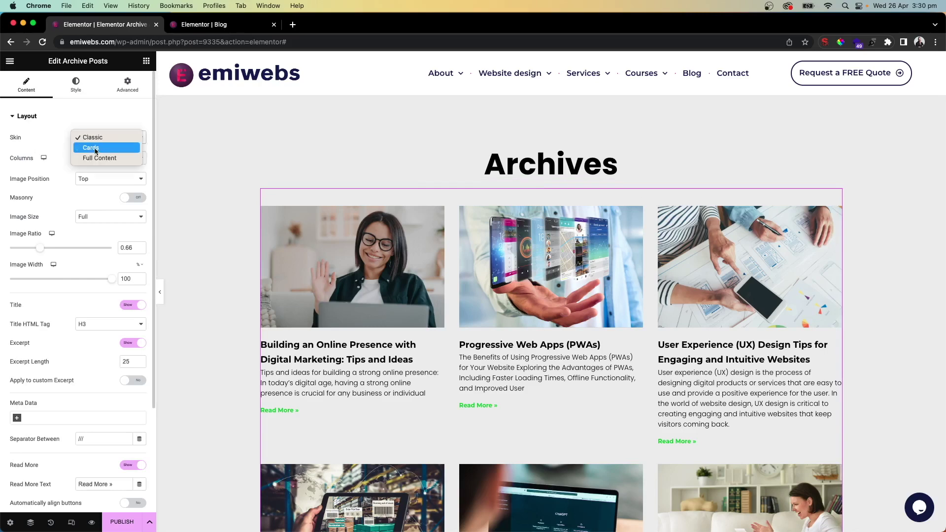
{"action": "left_click", "coordinate": [94, 148]}
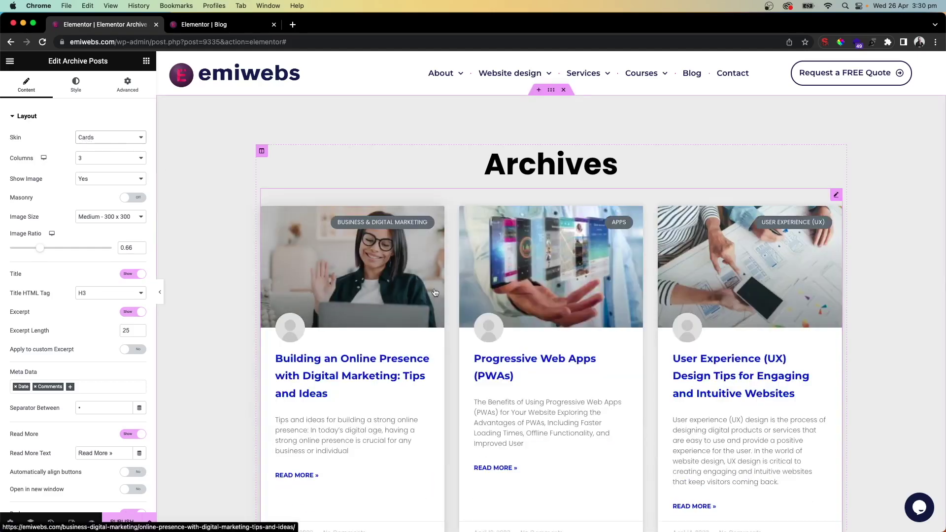
{"action": "scroll", "coordinate": [436, 293], "scroll_direction": "down", "scroll_amount": 2}
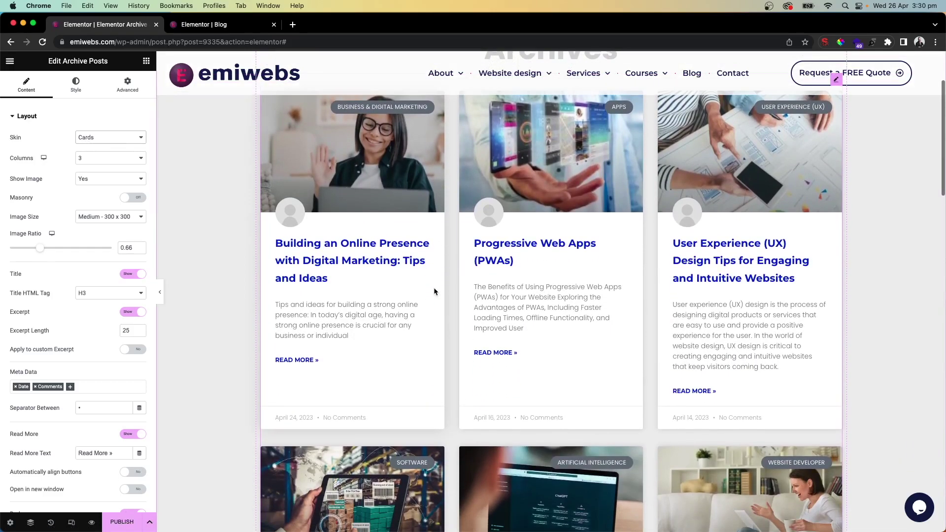
{"action": "scroll", "coordinate": [435, 292], "scroll_direction": "up", "scroll_amount": 2}
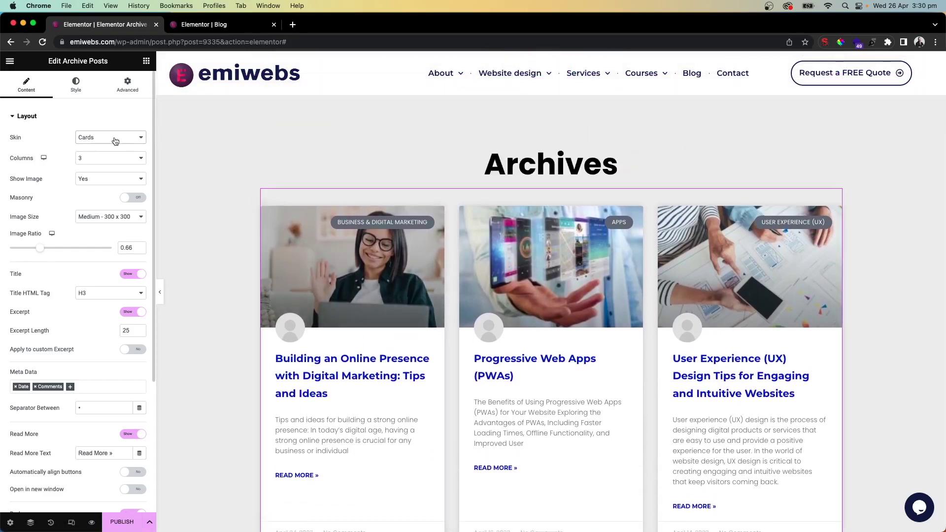
Try the Full Content skin on the archive posts and look through the full articles.
{"action": "left_click", "coordinate": [115, 138]}
{"action": "left_click", "coordinate": [113, 148]}
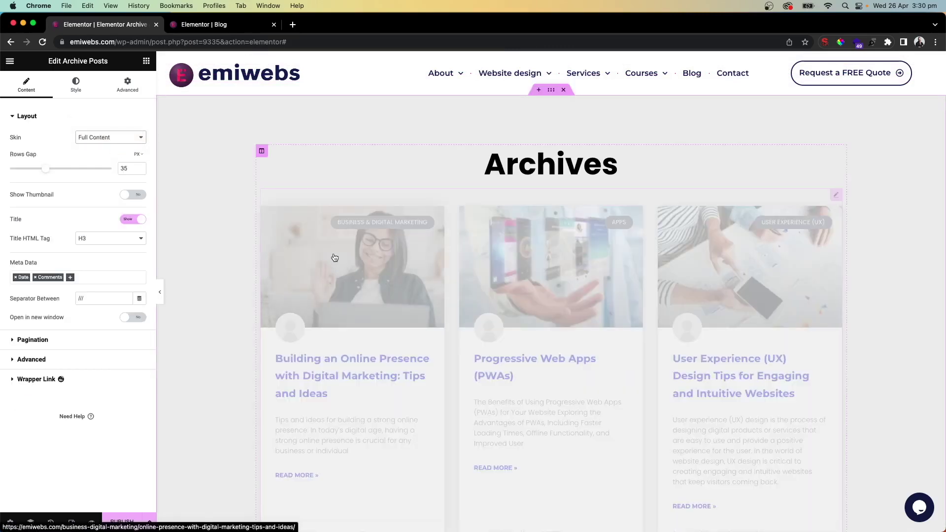
{"action": "scroll", "coordinate": [335, 266], "scroll_direction": "down", "scroll_amount": 5}
{"action": "scroll", "coordinate": [336, 271], "scroll_direction": "down", "scroll_amount": 20}
{"action": "scroll", "coordinate": [336, 268], "scroll_direction": "down", "scroll_amount": 4}
{"action": "scroll", "coordinate": [337, 268], "scroll_direction": "up", "scroll_amount": 20}
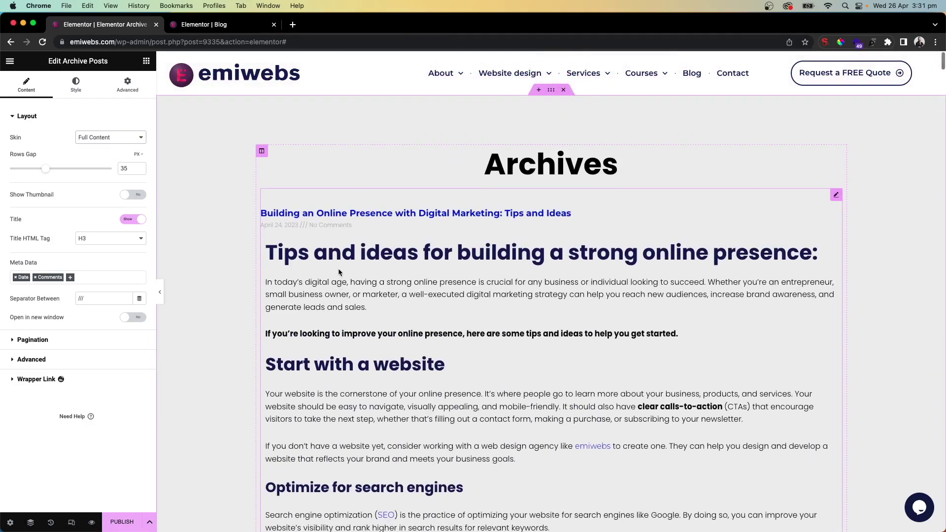
Set the archive posts' skin back to Classic.
{"action": "left_click", "coordinate": [86, 140]}
{"action": "left_click", "coordinate": [96, 129]}
{"action": "left_click", "coordinate": [96, 131]}
{"action": "left_click", "coordinate": [96, 127]}
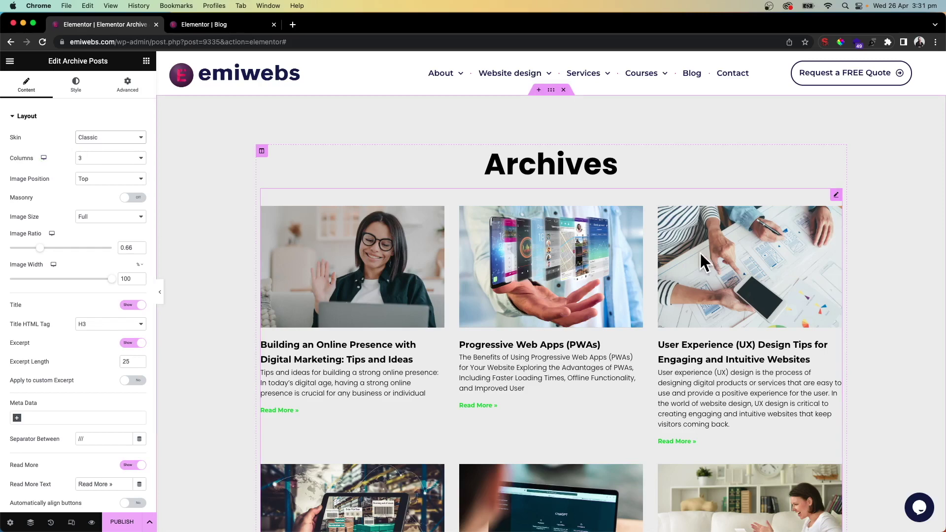
Try six columns for the archive posts, and set the column count back to 3.
{"action": "left_click", "coordinate": [100, 163]}
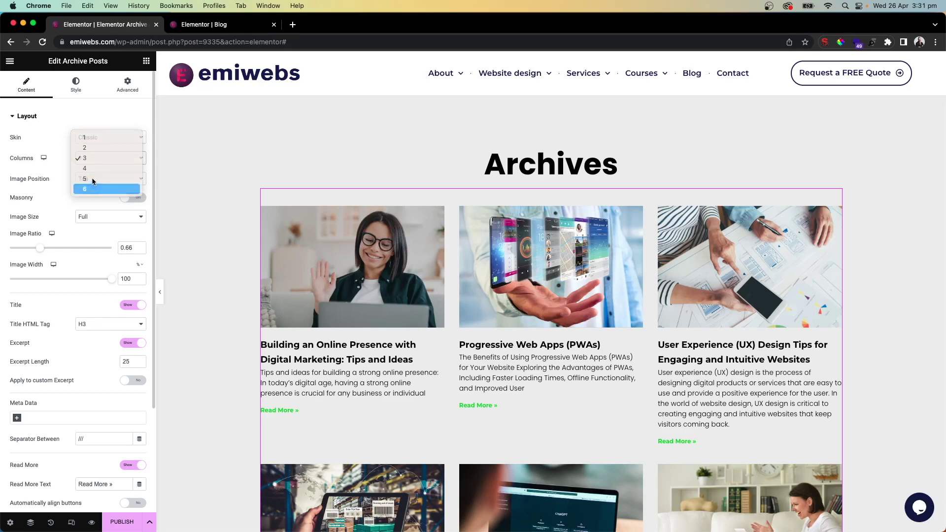
{"action": "left_click", "coordinate": [92, 189]}
{"action": "left_click", "coordinate": [106, 160]}
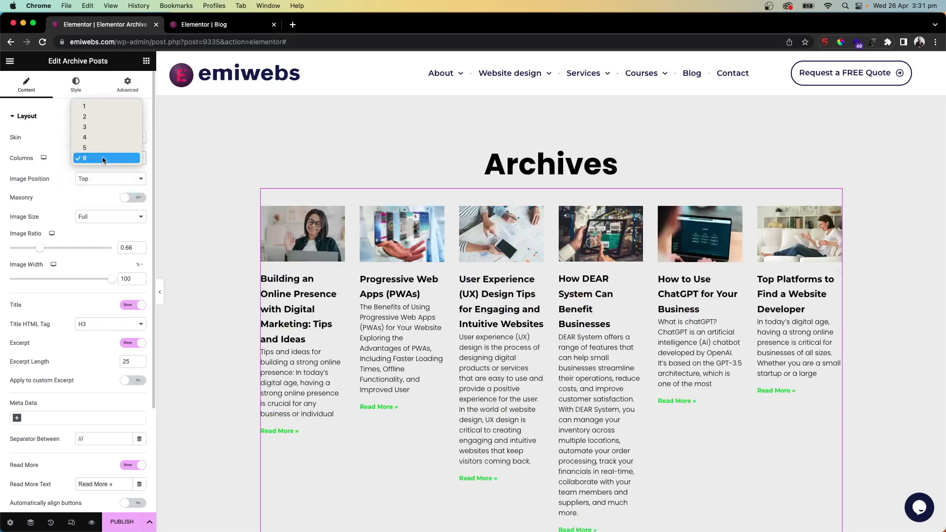
{"action": "left_click", "coordinate": [99, 128]}
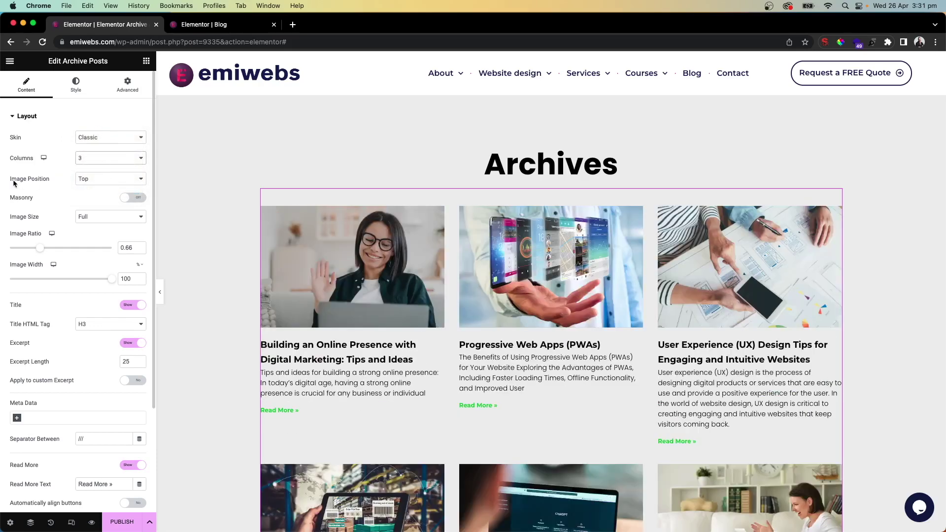
Try a one-column archive layout with the image position Left and image width 29%, and review the post list down to the pagination.
{"action": "left_click", "coordinate": [113, 184]}
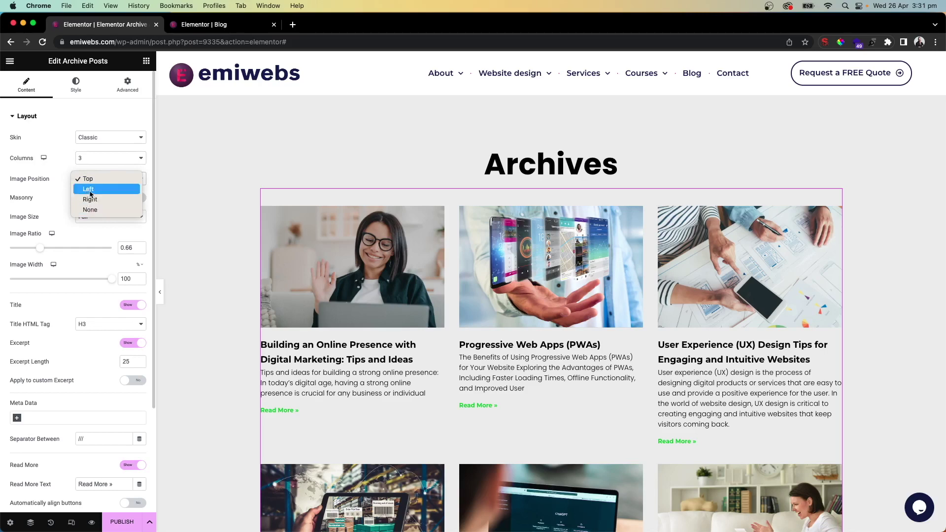
{"action": "left_click", "coordinate": [91, 192]}
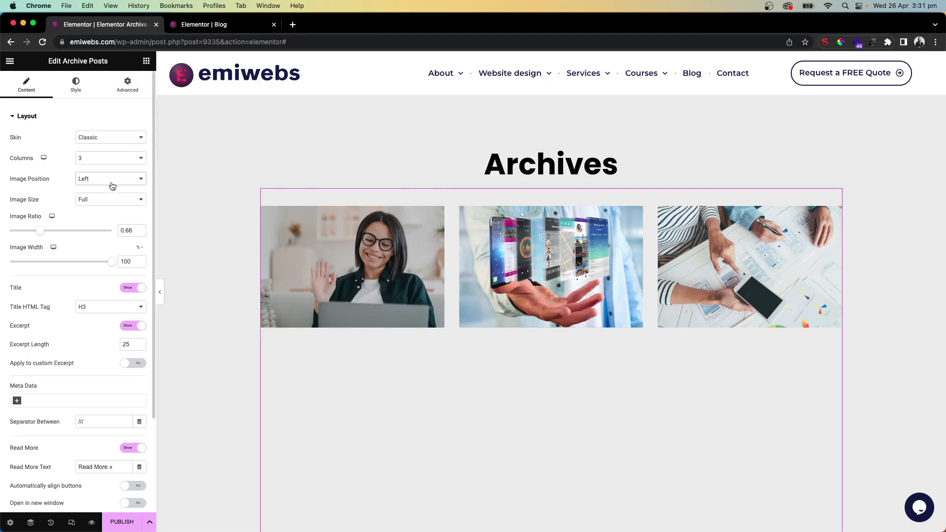
{"action": "left_click", "coordinate": [102, 159]}
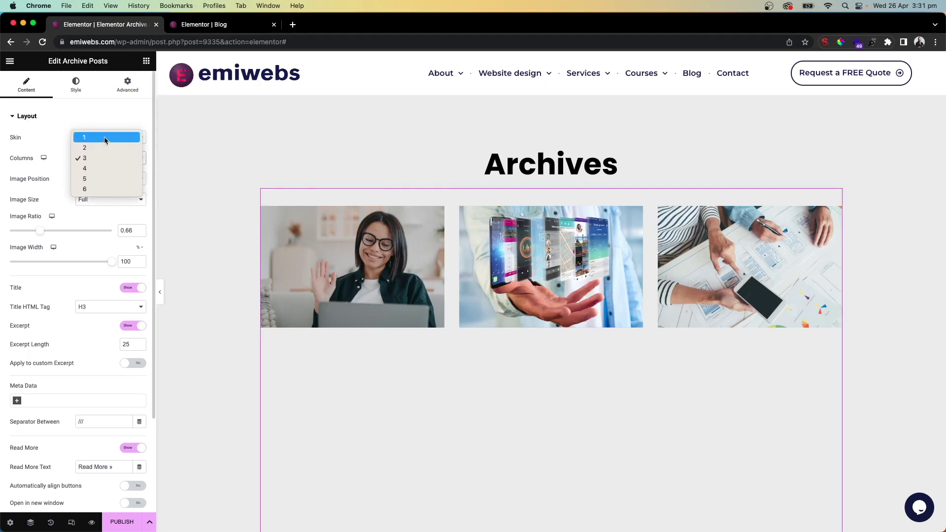
{"action": "left_click", "coordinate": [105, 138]}
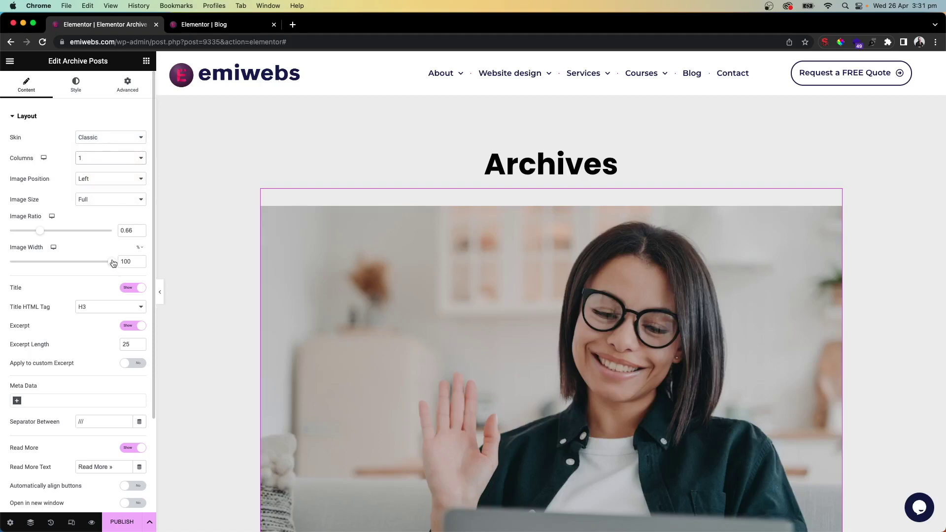
{"action": "left_click_drag", "start_coordinate": [113, 266], "coordinate": [32, 263]}
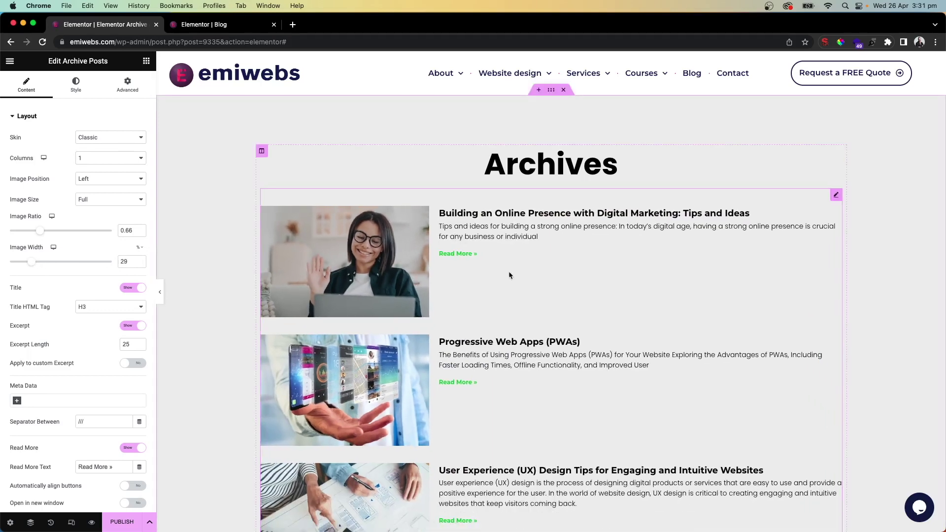
{"action": "scroll", "coordinate": [510, 276], "scroll_direction": "down", "scroll_amount": 10}
{"action": "scroll", "coordinate": [476, 272], "scroll_direction": "down", "scroll_amount": 13}
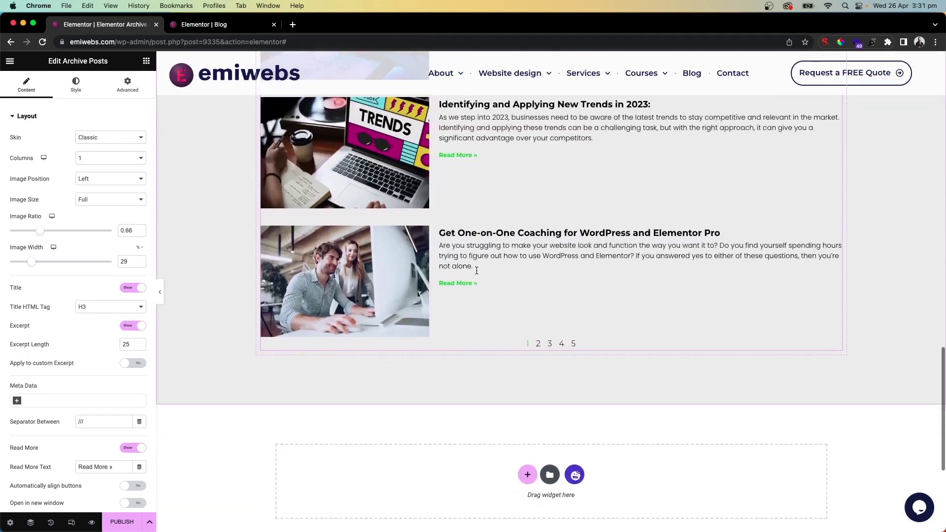
{"action": "scroll", "coordinate": [476, 270], "scroll_direction": "up", "scroll_amount": 16}
{"action": "scroll", "coordinate": [476, 270], "scroll_direction": "up", "scroll_amount": 8}
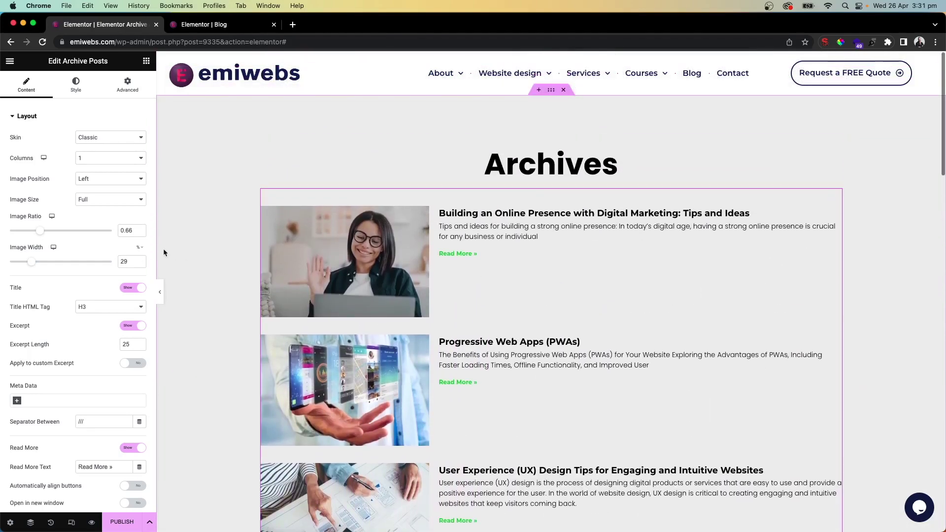
Restore the archive posts to 3 columns with image width 100% and image position Top.
{"action": "left_click", "coordinate": [94, 159]}
{"action": "left_click", "coordinate": [105, 239]}
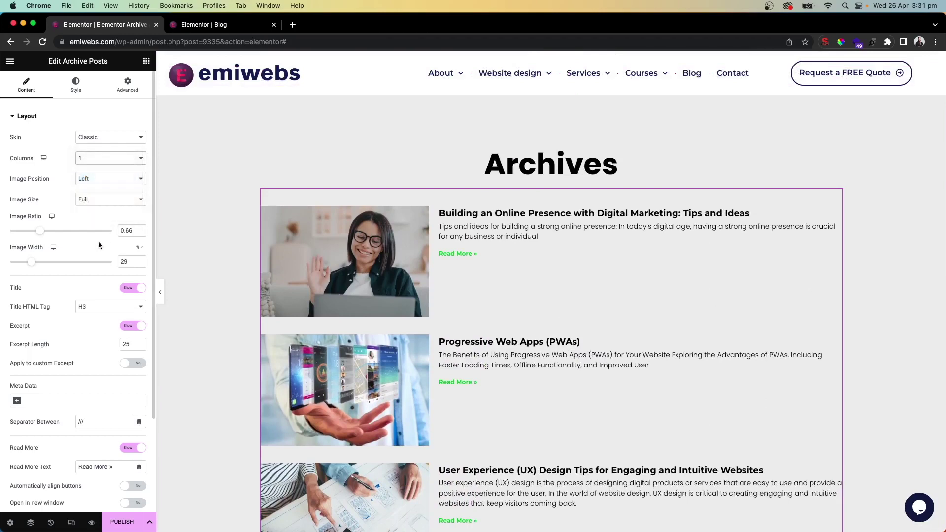
{"action": "key", "text": "3"}
{"action": "left_click_drag", "start_coordinate": [30, 264], "coordinate": [120, 259]}
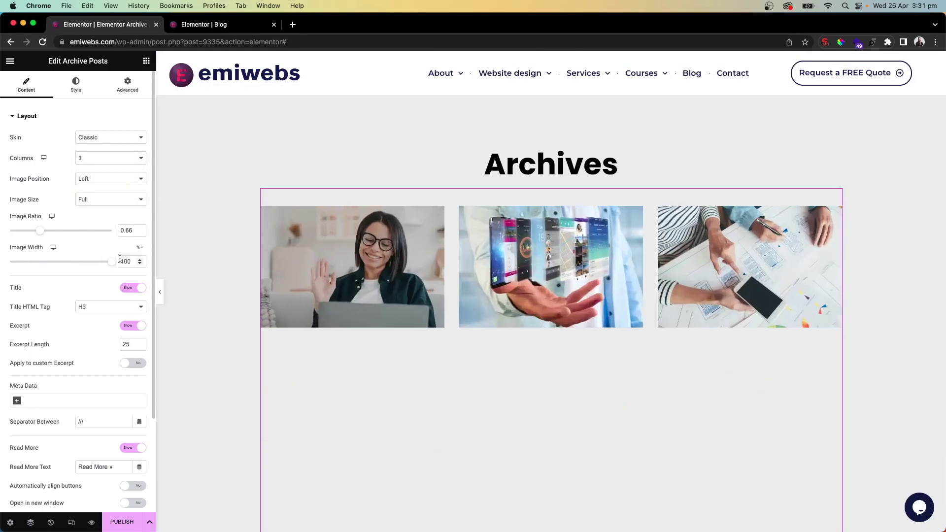
{"action": "left_click", "coordinate": [97, 183]}
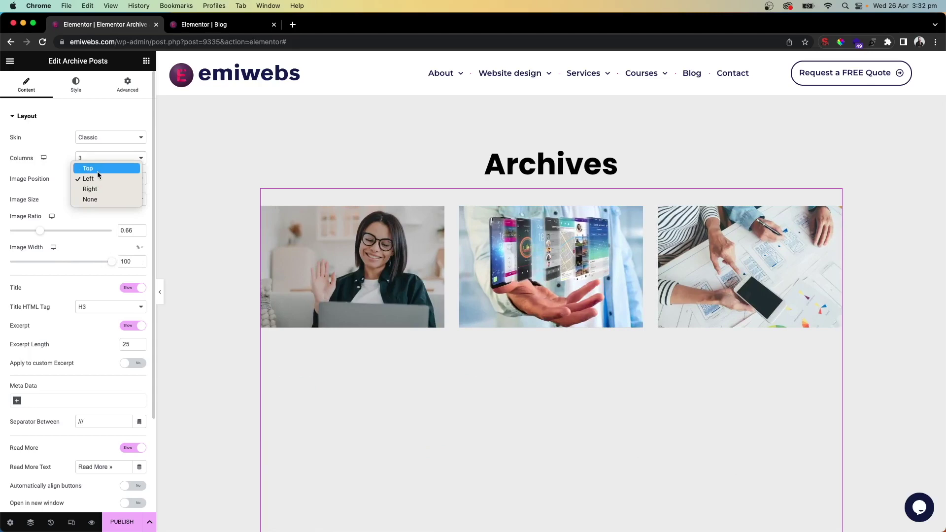
{"action": "left_click", "coordinate": [86, 168]}
Review the archive post grid and the remaining layout settings, including the available HTML tags for the post titles.
{"action": "scroll", "coordinate": [391, 303], "scroll_direction": "down", "scroll_amount": 3}
{"action": "scroll", "coordinate": [392, 303], "scroll_direction": "up", "scroll_amount": 3}
{"action": "scroll", "coordinate": [392, 294], "scroll_direction": "down", "scroll_amount": 4}
{"action": "scroll", "coordinate": [392, 294], "scroll_direction": "down", "scroll_amount": 5}
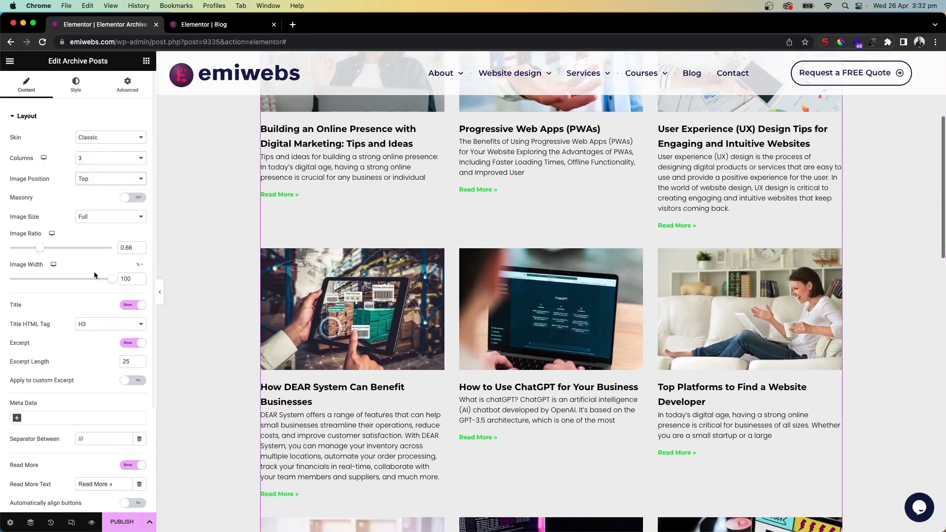
{"action": "scroll", "coordinate": [68, 276], "scroll_direction": "down", "scroll_amount": 1}
{"action": "scroll", "coordinate": [67, 272], "scroll_direction": "down", "scroll_amount": 4}
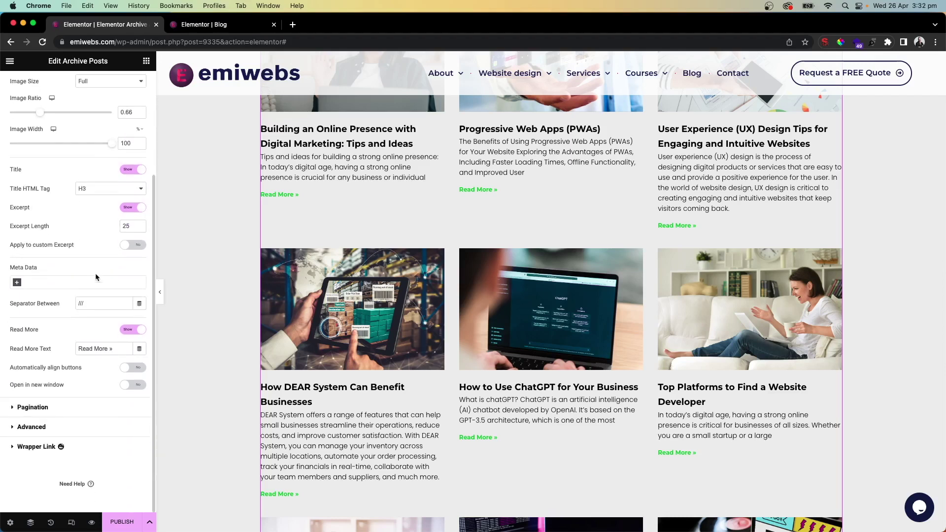
{"action": "scroll", "coordinate": [80, 259], "scroll_direction": "up", "scroll_amount": 1}
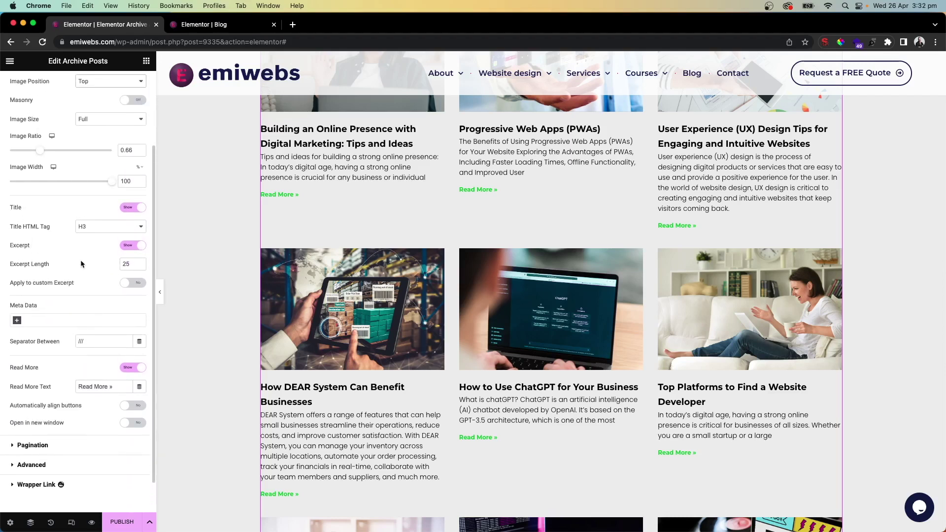
{"action": "left_click", "coordinate": [106, 227]}
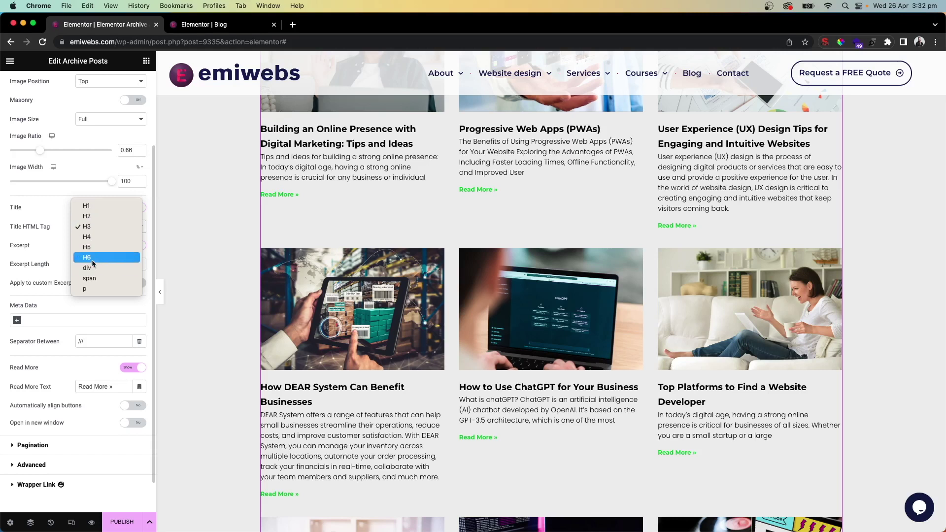
{"action": "left_click", "coordinate": [57, 261]}
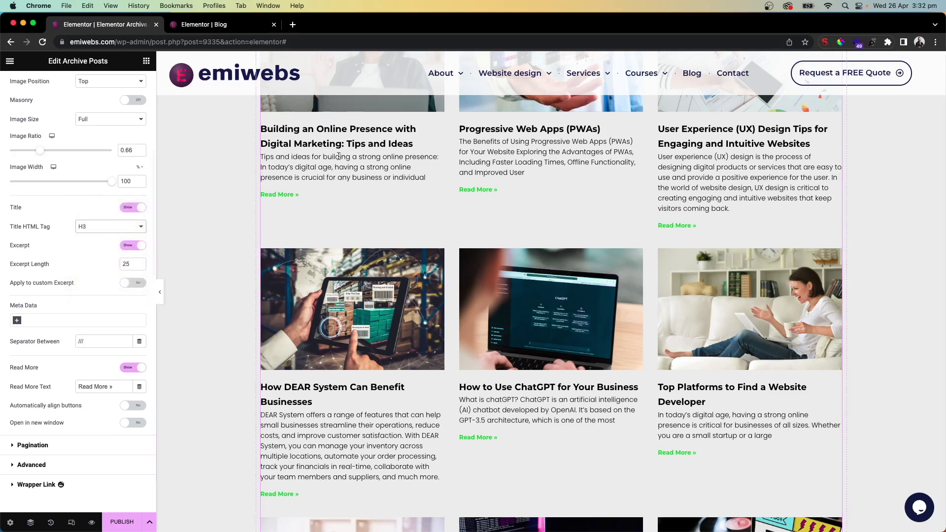
Hide the post excerpts and add Date and Comments as the posts' meta data.
{"action": "left_click", "coordinate": [140, 246]}
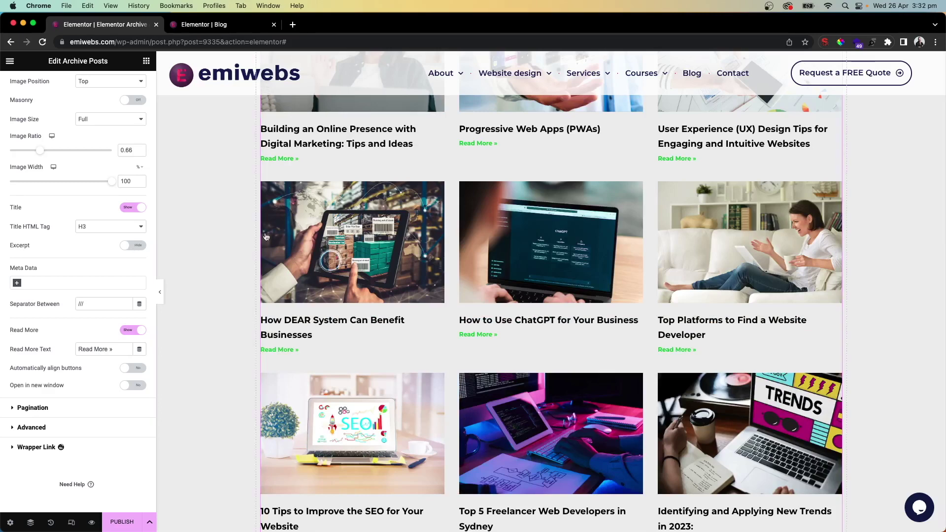
{"action": "left_click", "coordinate": [49, 284]}
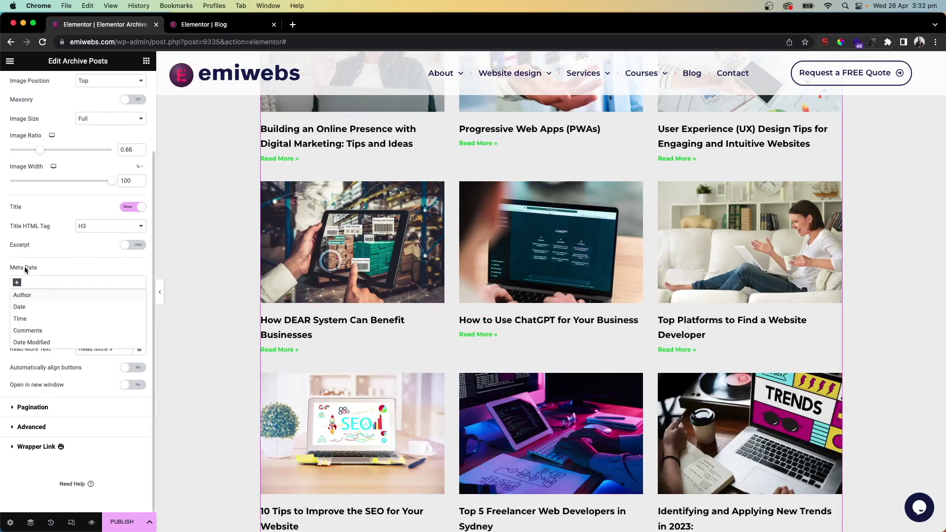
{"action": "left_click", "coordinate": [33, 309]}
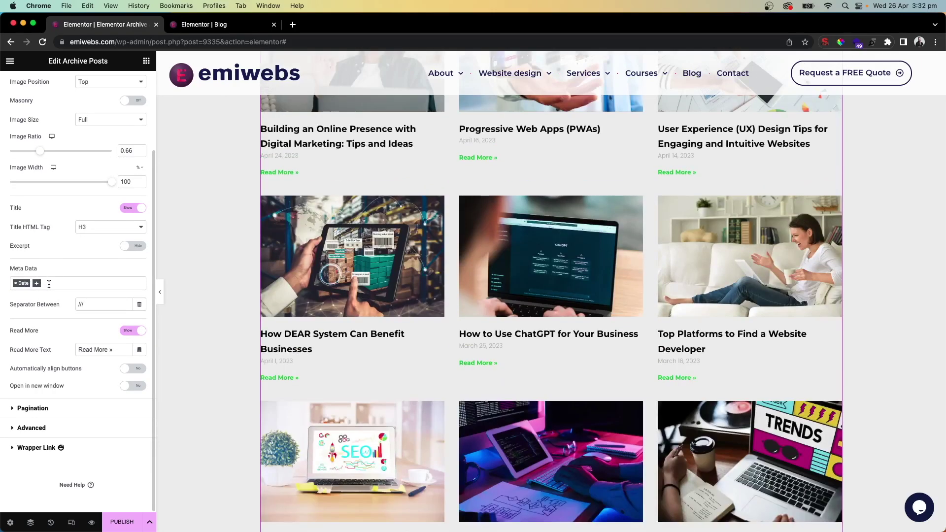
{"action": "left_click", "coordinate": [49, 285]}
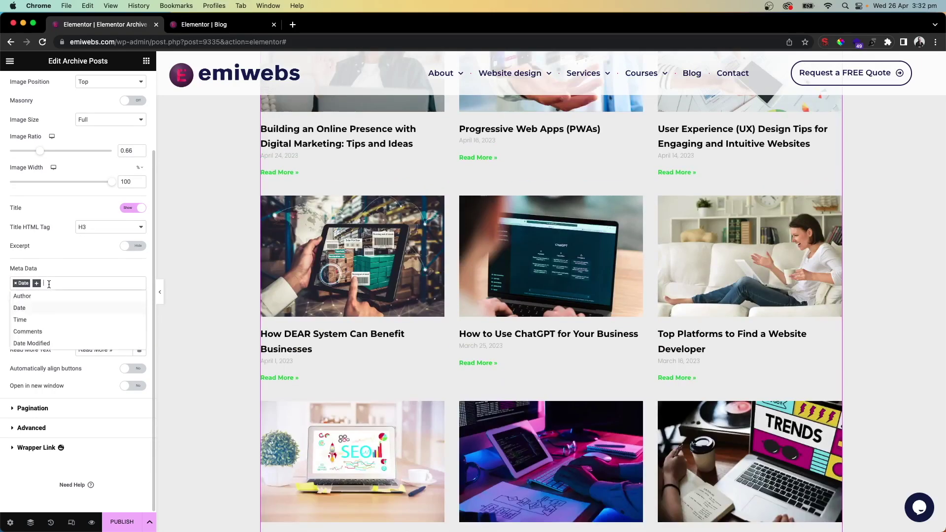
{"action": "left_click", "coordinate": [46, 333]}
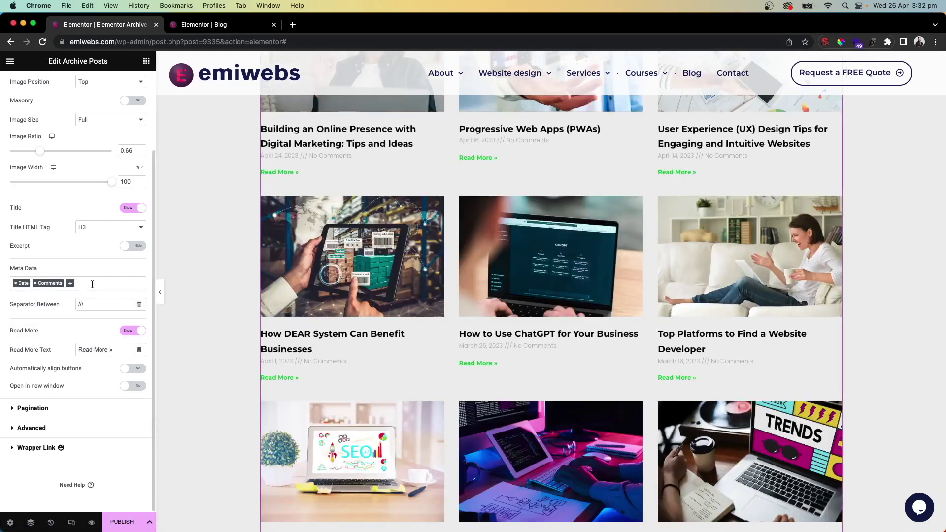
{"action": "left_click", "coordinate": [91, 283]}
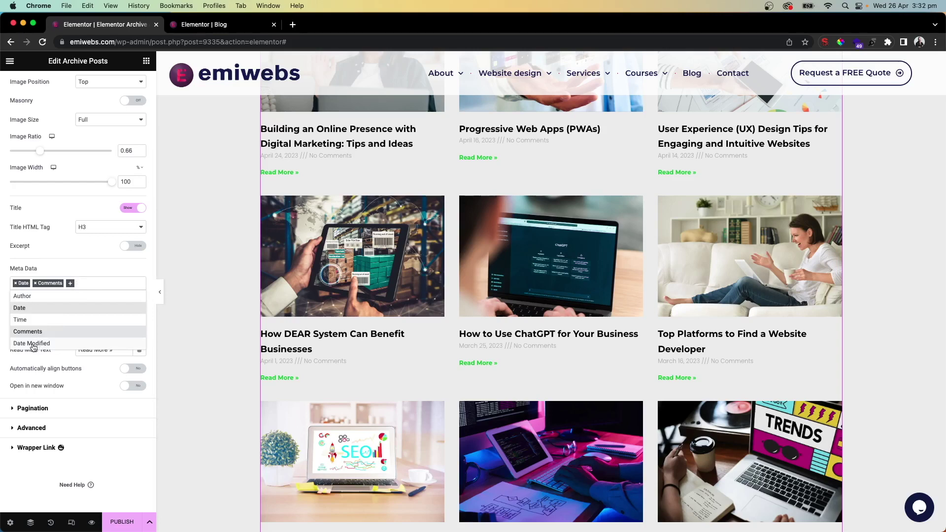
{"action": "left_click", "coordinate": [90, 282]}
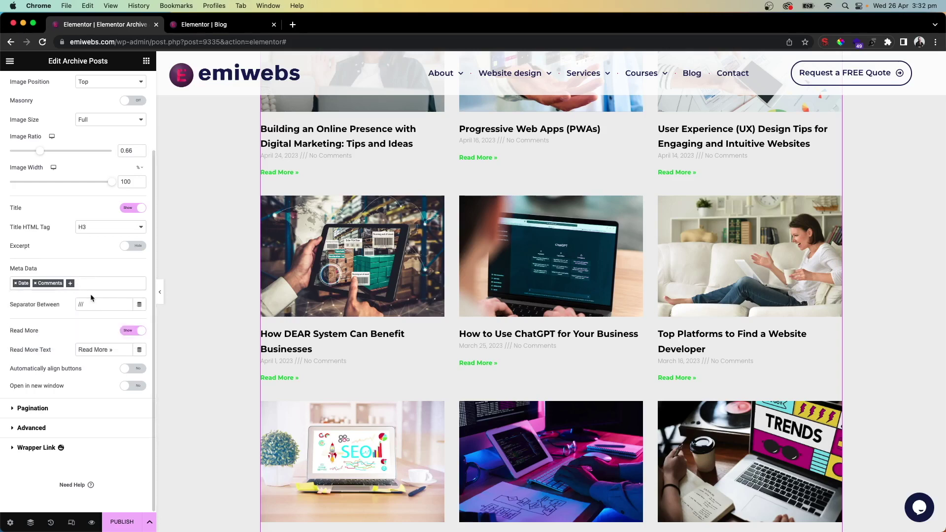
Try "|||" as the separator between the posts' meta data items.
{"action": "left_click_drag", "start_coordinate": [16, 308], "coordinate": [99, 304]}
{"action": "left_click", "coordinate": [106, 303]}
{"action": "key", "text": "BackSpace"}
{"action": "key", "text": "BackSpace"}
{"action": "key", "text": "BackSpace"}
{"action": "type", "text": "|||"}
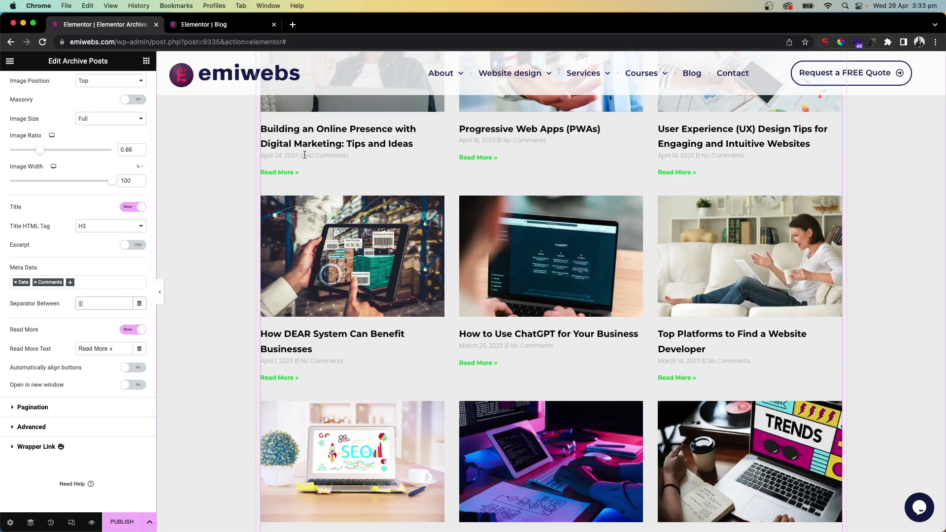
Set the separator between the meta data items to "//" and check it on the posts.
{"action": "key", "text": "BackSpace"}
{"action": "key", "text": "BackSpace"}
{"action": "type", "text": "//"}
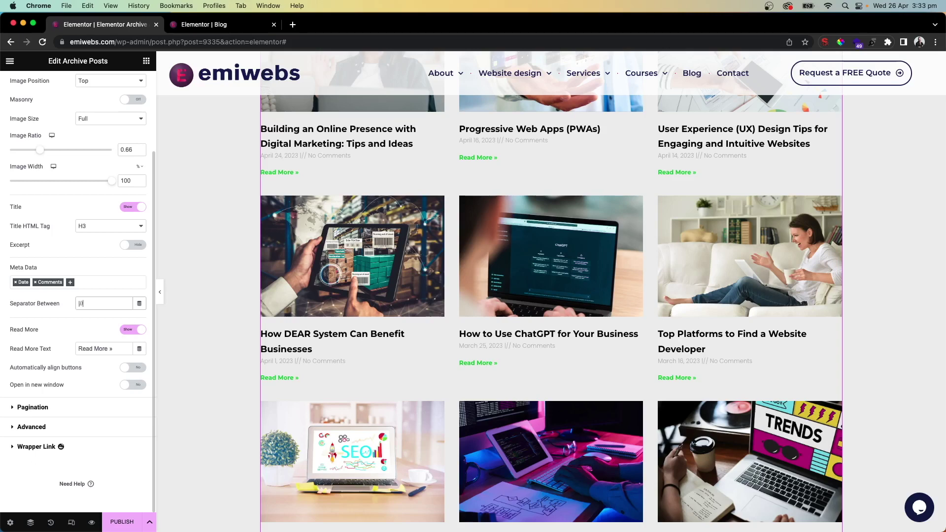
{"action": "key", "text": "BackSpace"}
{"action": "key", "text": "BackSpace"}
{"action": "key", "text": "BackSpace"}
{"action": "type", "text": "//"}
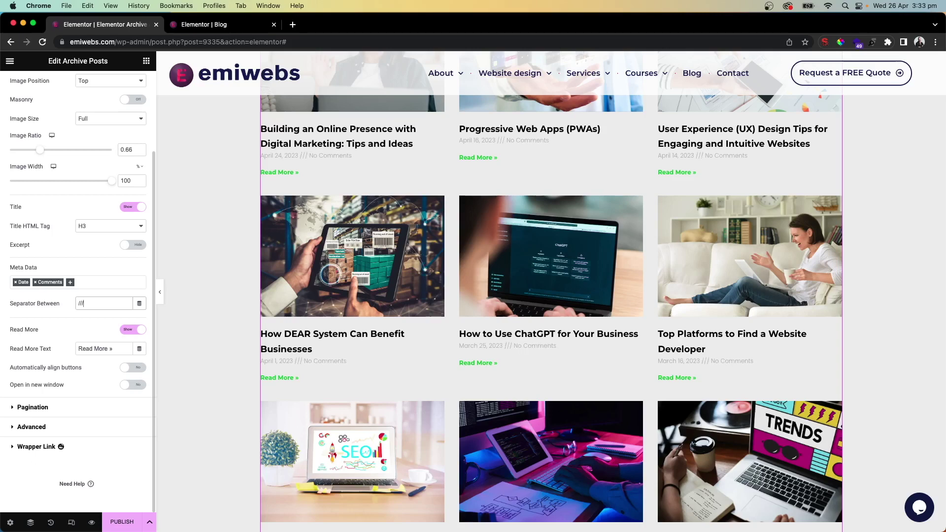
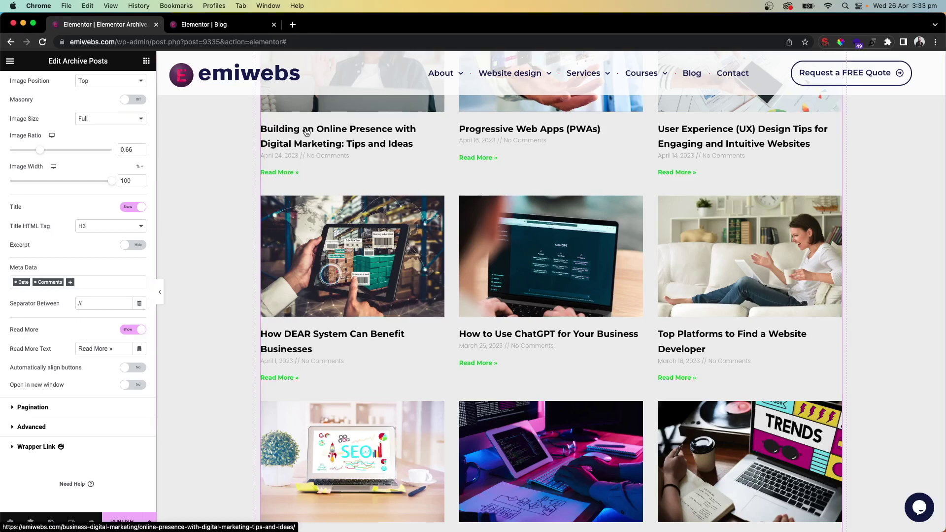
{"action": "scroll", "coordinate": [306, 132], "scroll_direction": "up", "scroll_amount": 2}
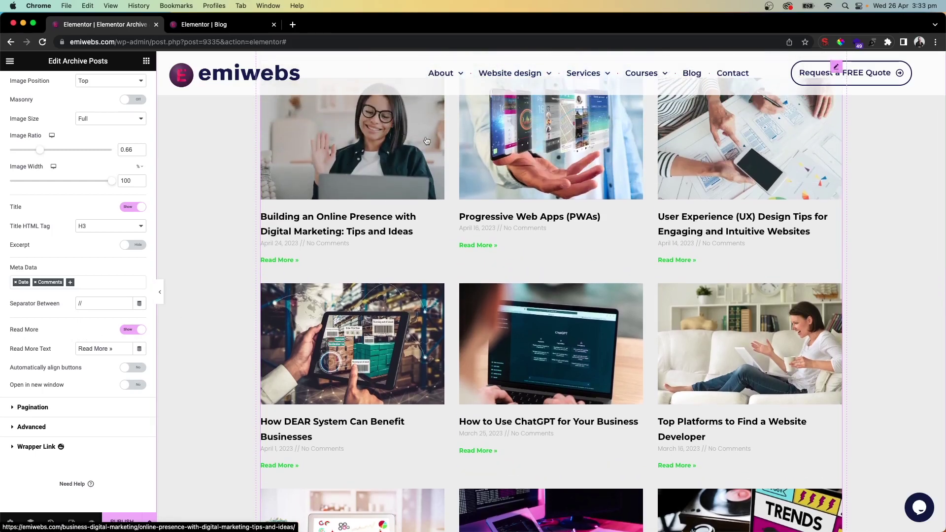
{"action": "scroll", "coordinate": [553, 152], "scroll_direction": "up", "scroll_amount": 1}
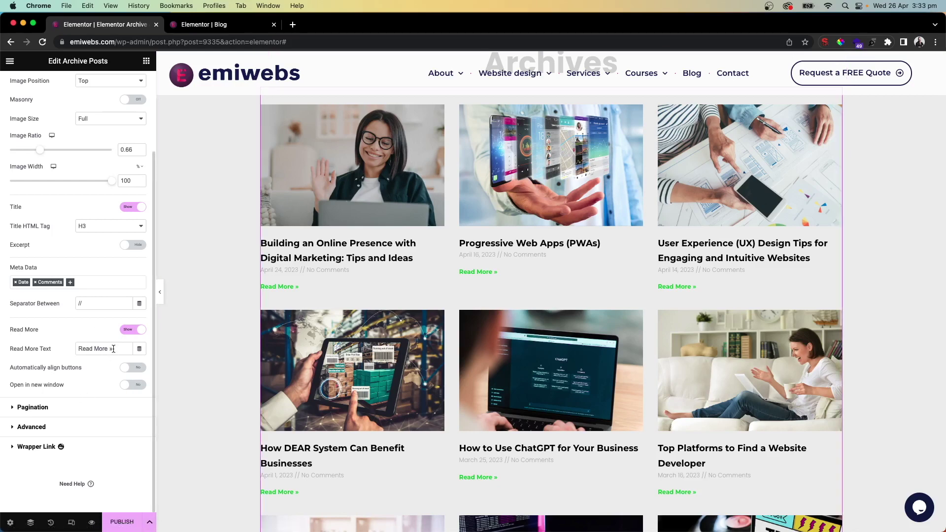
Switch the Read More link off and on again, and change its text to "Explore More »".
{"action": "left_click", "coordinate": [131, 330]}
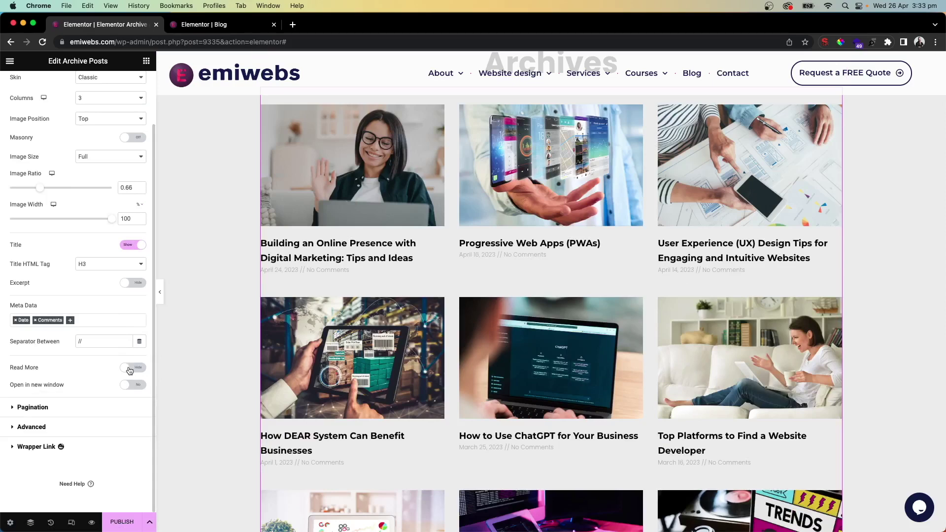
{"action": "left_click", "coordinate": [132, 368]}
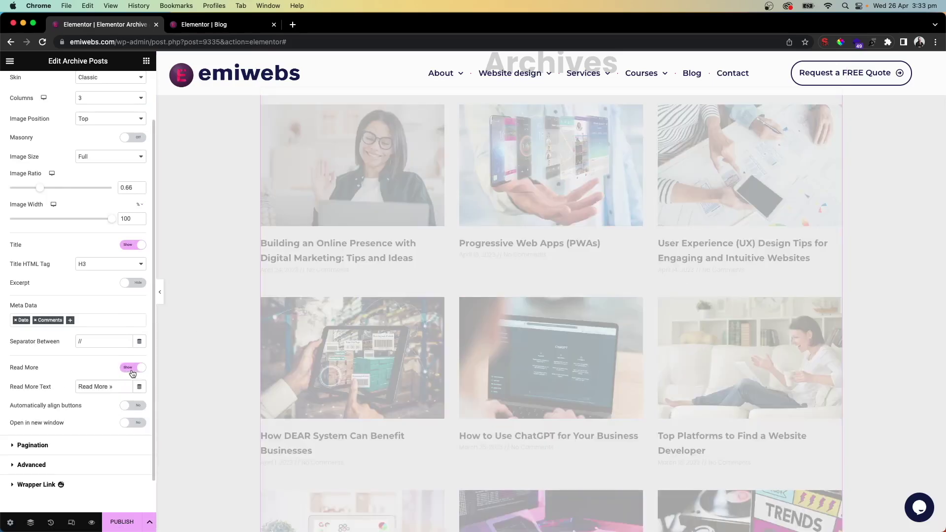
{"action": "left_click", "coordinate": [96, 385]}
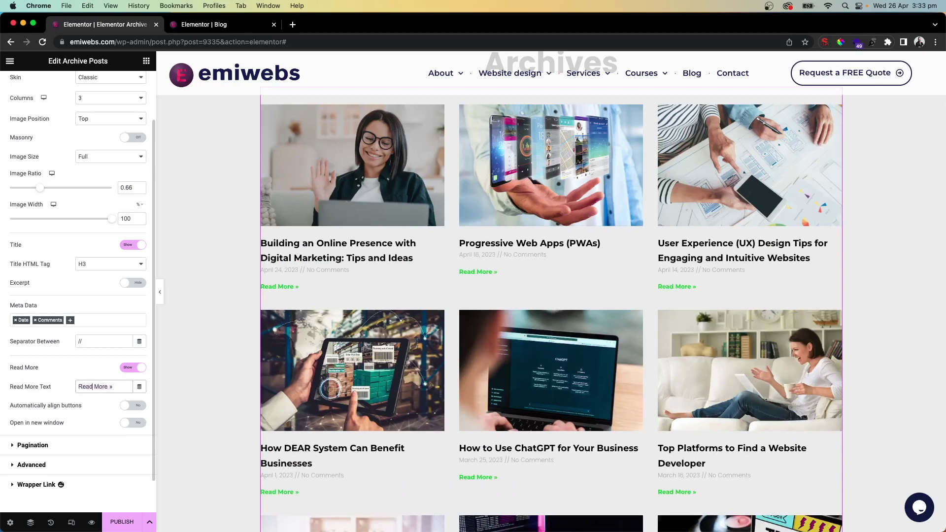
{"action": "key", "text": "BackSpace"}
{"action": "key", "text": "BackSpace"}
{"action": "key", "text": "BackSpace"}
{"action": "key", "text": "BackSpace"}
{"action": "type", "text": "Explore"}
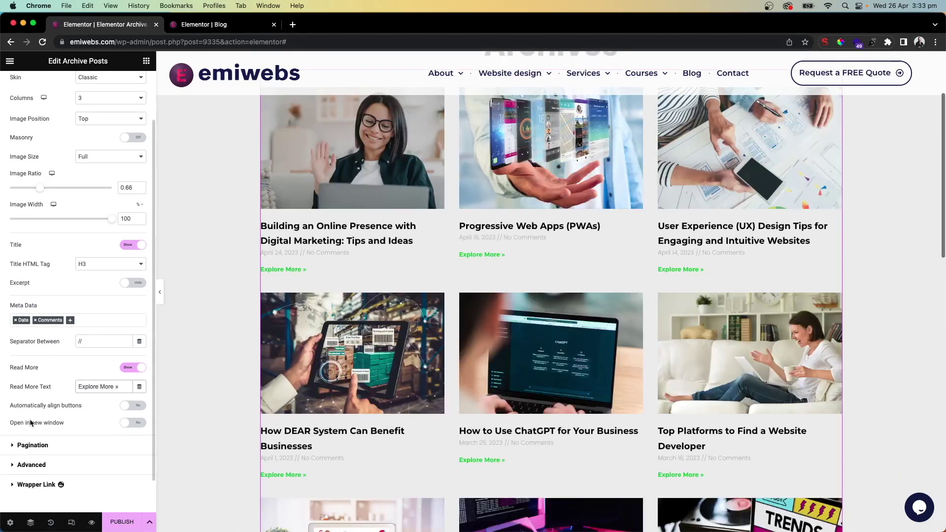
Show the post excerpts again, and set the Read More links to align automatically and open in a new window.
{"action": "left_click", "coordinate": [137, 407]}
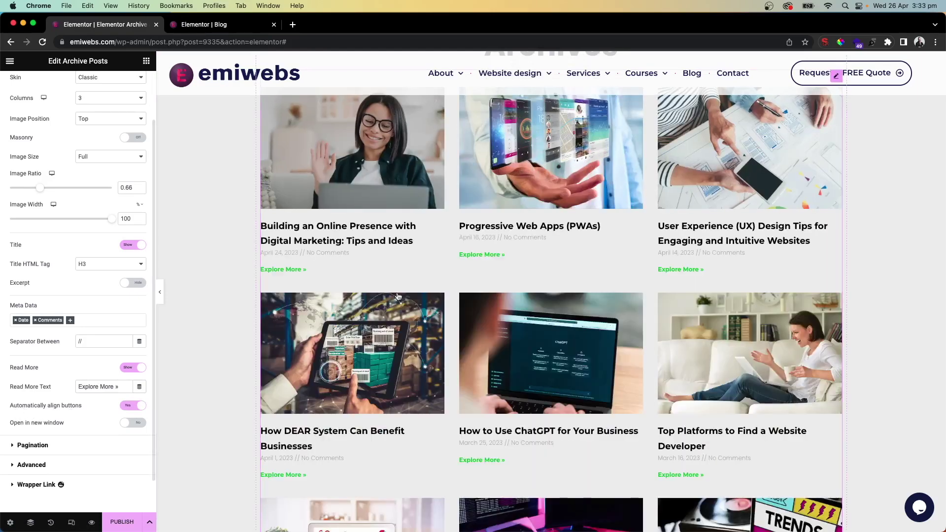
{"action": "scroll", "coordinate": [477, 394], "scroll_direction": "down", "scroll_amount": 2}
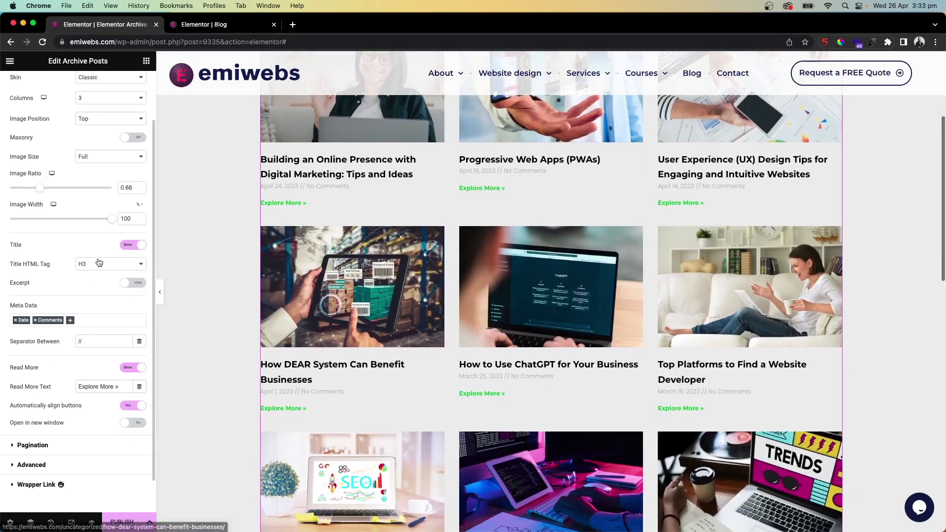
{"action": "left_click", "coordinate": [132, 283]}
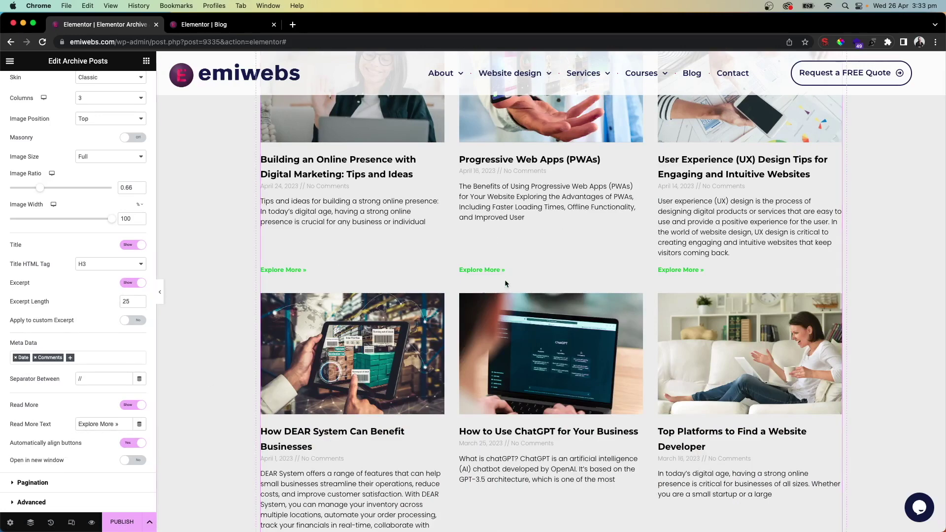
{"action": "scroll", "coordinate": [437, 329], "scroll_direction": "down", "scroll_amount": 5}
{"action": "scroll", "coordinate": [540, 350], "scroll_direction": "down", "scroll_amount": 6}
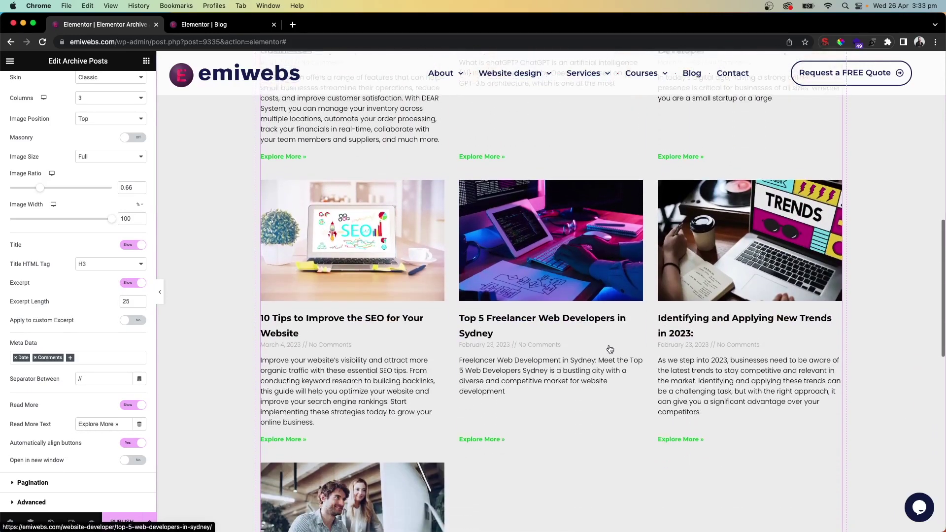
{"action": "scroll", "coordinate": [399, 328], "scroll_direction": "down", "scroll_amount": 2}
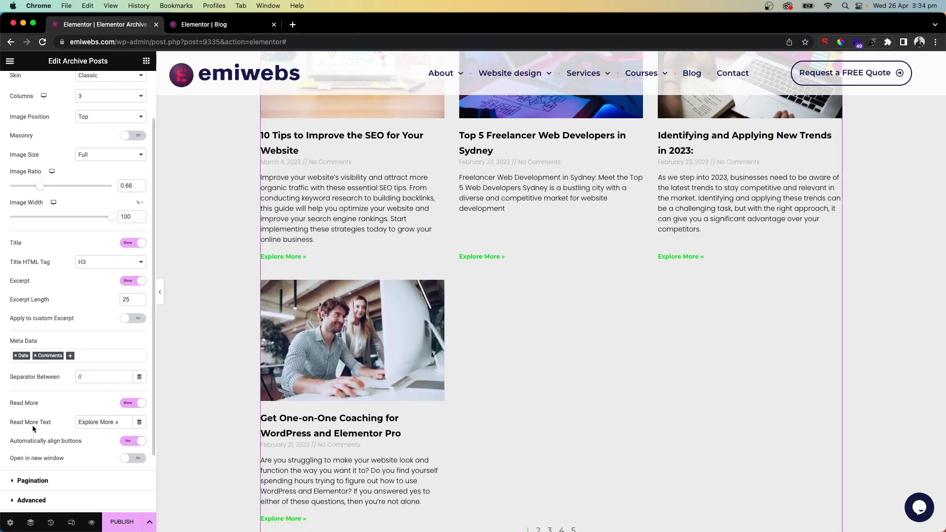
{"action": "left_click", "coordinate": [133, 459]}
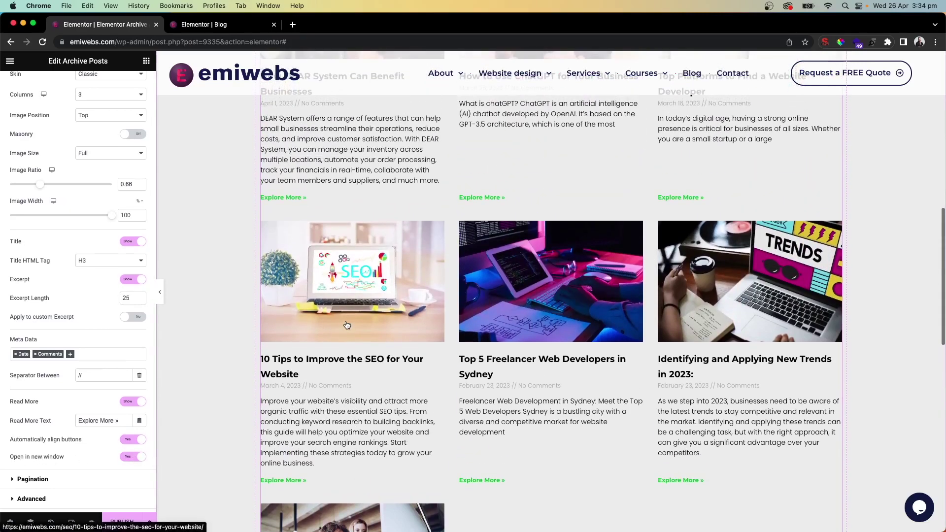
Try the Previous/Next and Numbers + Previous/Next pagination types on the Archive Posts widget.
{"action": "scroll", "coordinate": [40, 404], "scroll_direction": "down", "scroll_amount": 3}
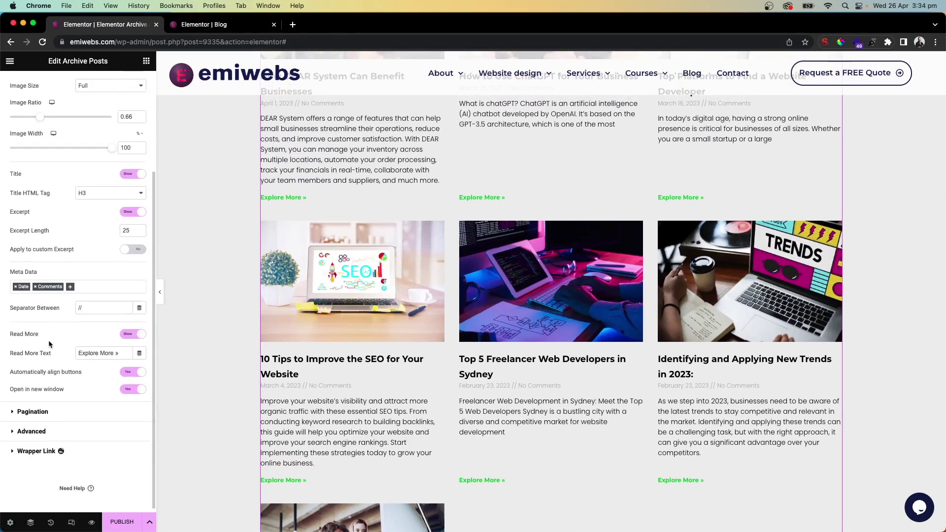
{"action": "left_click", "coordinate": [32, 412]}
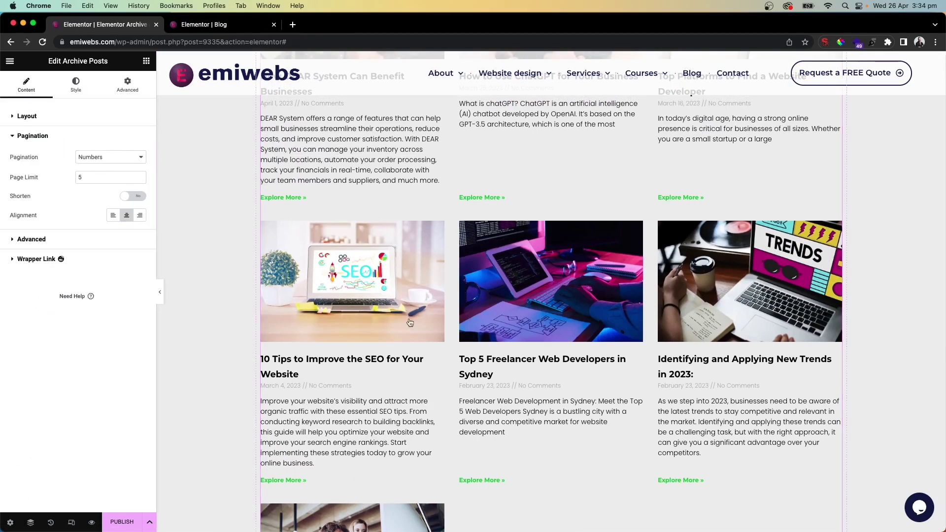
{"action": "scroll", "coordinate": [448, 353], "scroll_direction": "down", "scroll_amount": 7}
{"action": "scroll", "coordinate": [551, 427], "scroll_direction": "down", "scroll_amount": 1}
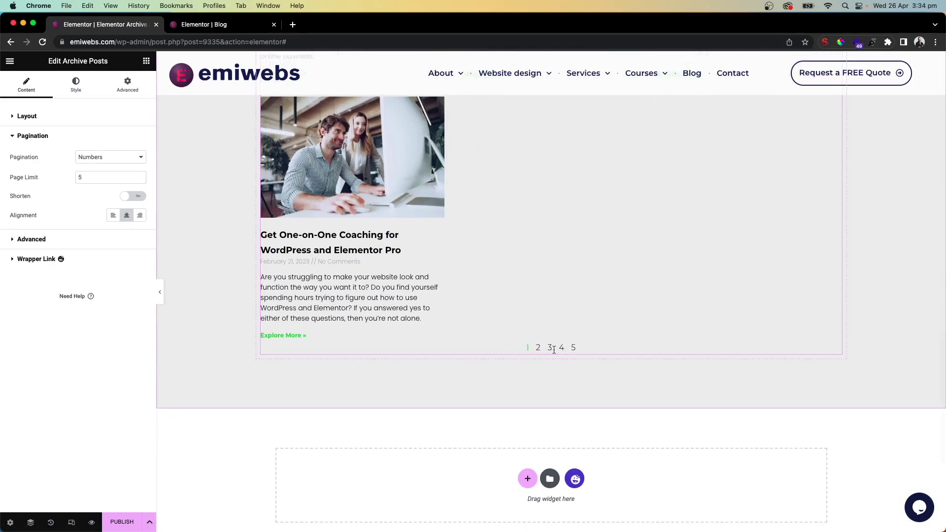
{"action": "left_click", "coordinate": [104, 156]}
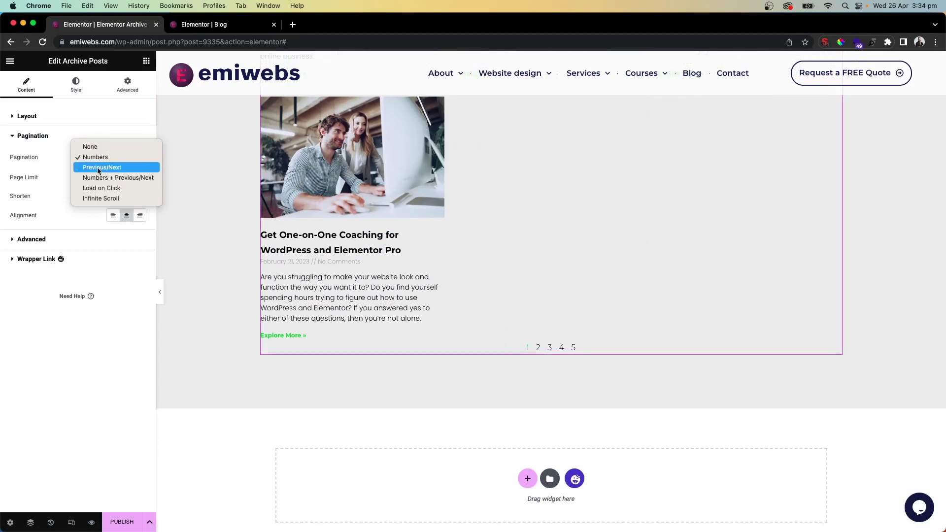
{"action": "left_click", "coordinate": [101, 167]}
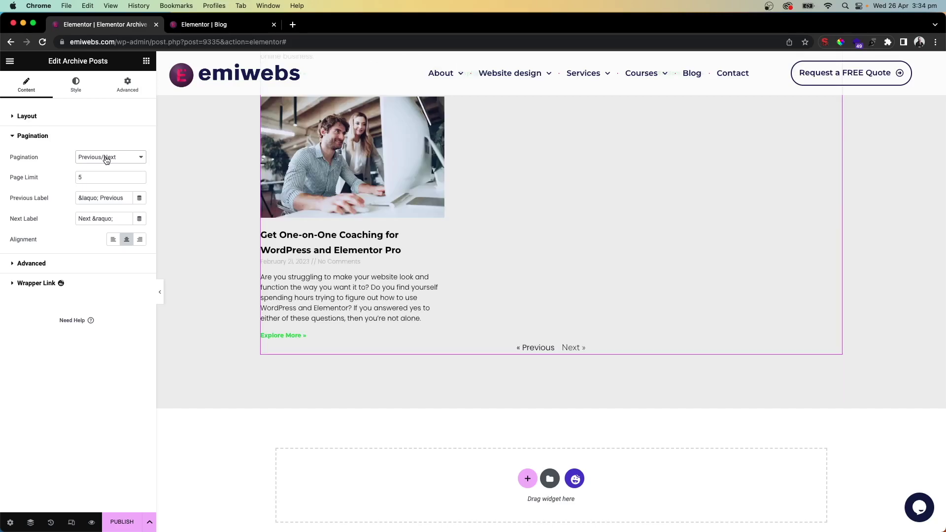
{"action": "left_click", "coordinate": [106, 158]}
{"action": "left_click", "coordinate": [111, 170]}
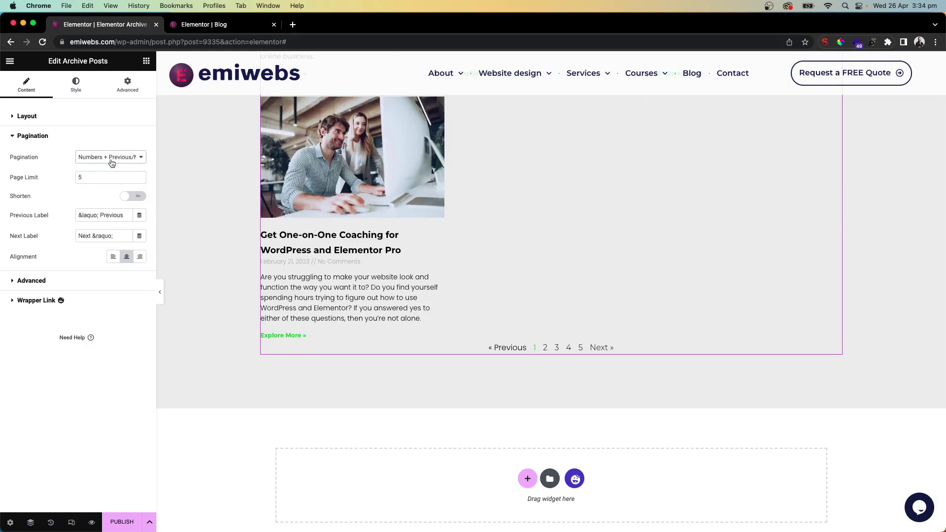
Try Load on Click and Infinite Scroll as the pagination type and check each one on the page.
{"action": "left_click", "coordinate": [112, 164]}
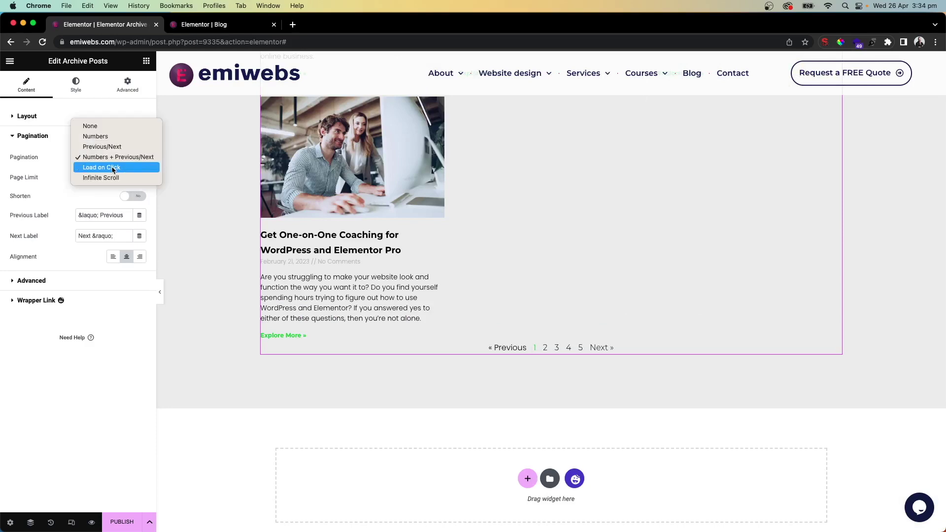
{"action": "left_click", "coordinate": [114, 168]}
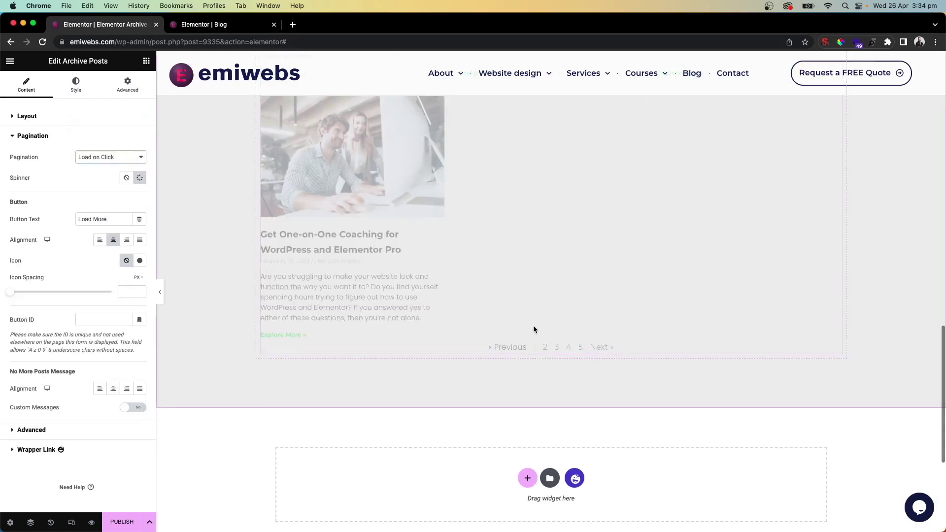
{"action": "scroll", "coordinate": [533, 325], "scroll_direction": "down", "scroll_amount": 3}
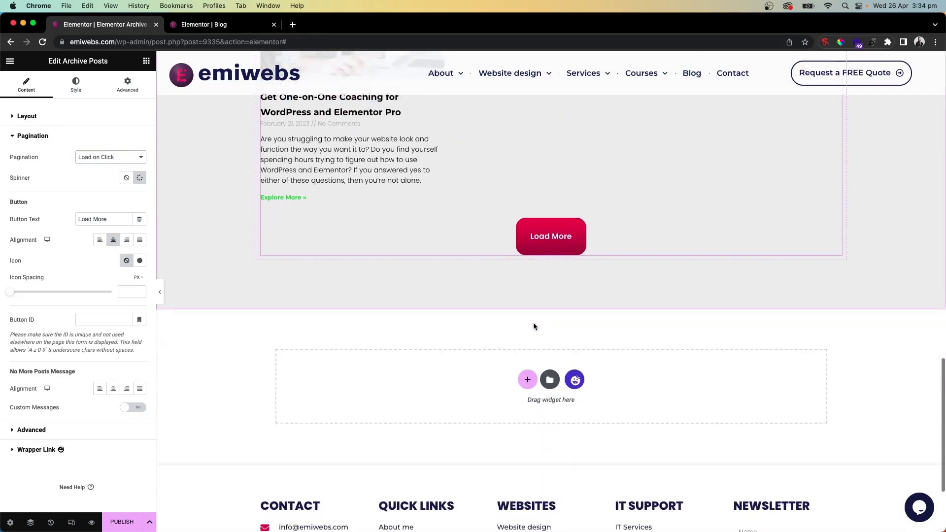
{"action": "scroll", "coordinate": [99, 199], "scroll_direction": "down", "scroll_amount": 1}
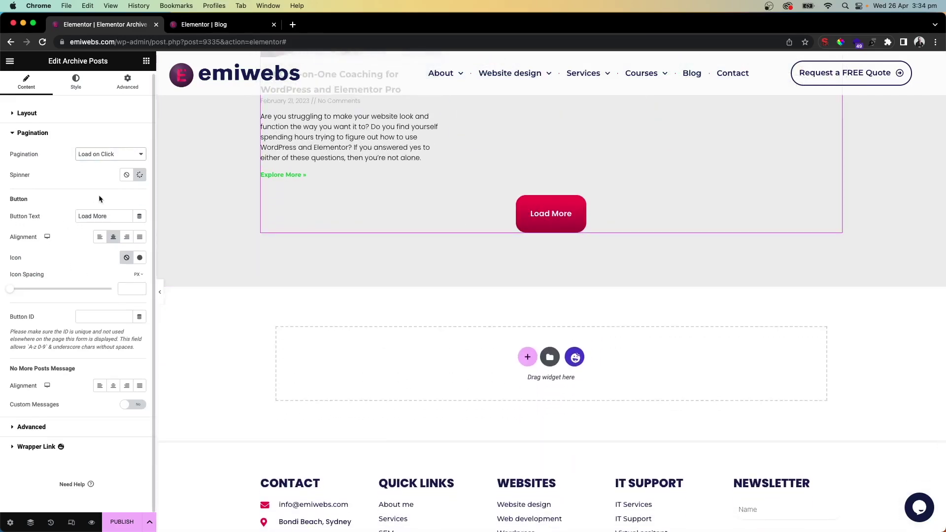
{"action": "left_click", "coordinate": [117, 157]}
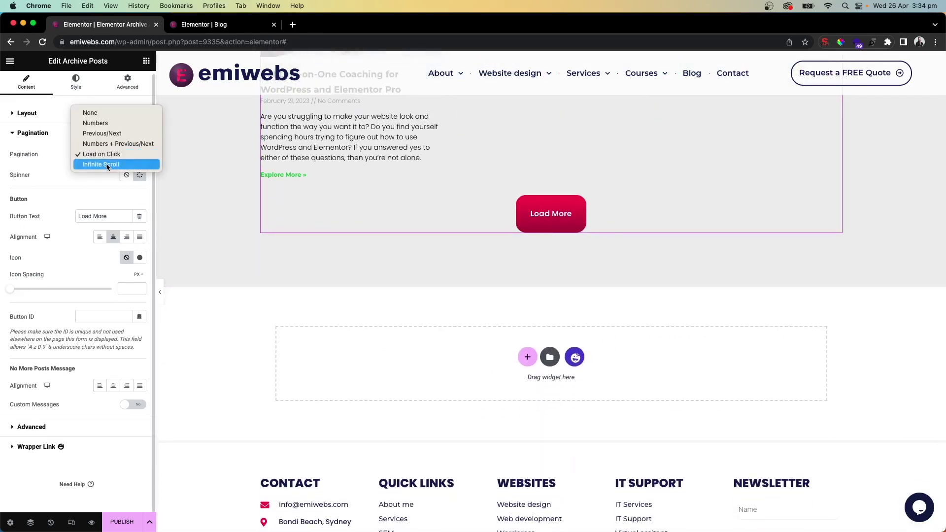
{"action": "left_click", "coordinate": [108, 165]}
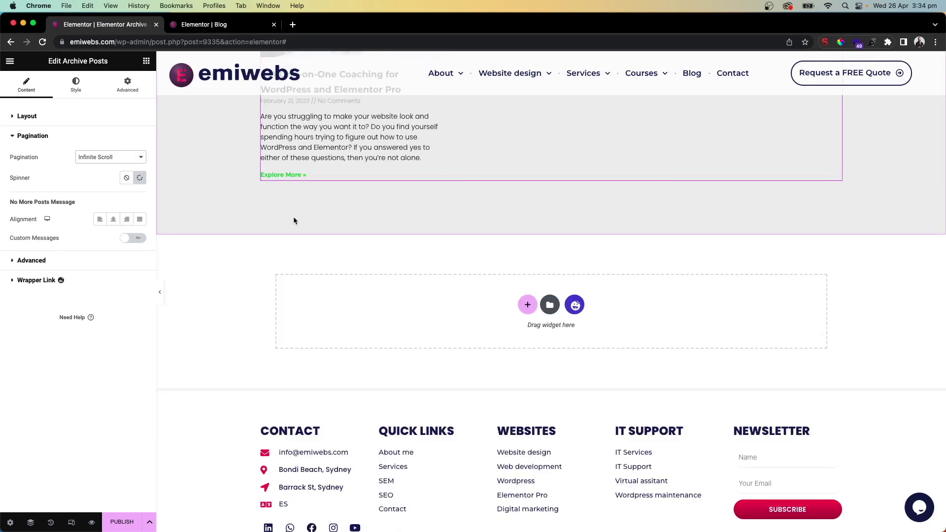
{"action": "scroll", "coordinate": [294, 220], "scroll_direction": "up", "scroll_amount": 15}
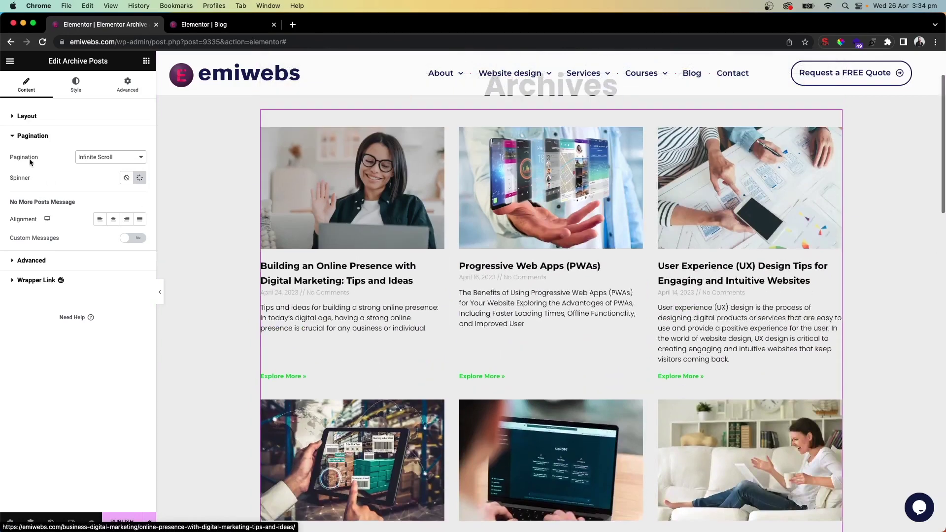
Set the Archive Posts pagination back to Numbers and shorten the list of page numbers.
{"action": "left_click", "coordinate": [129, 158]}
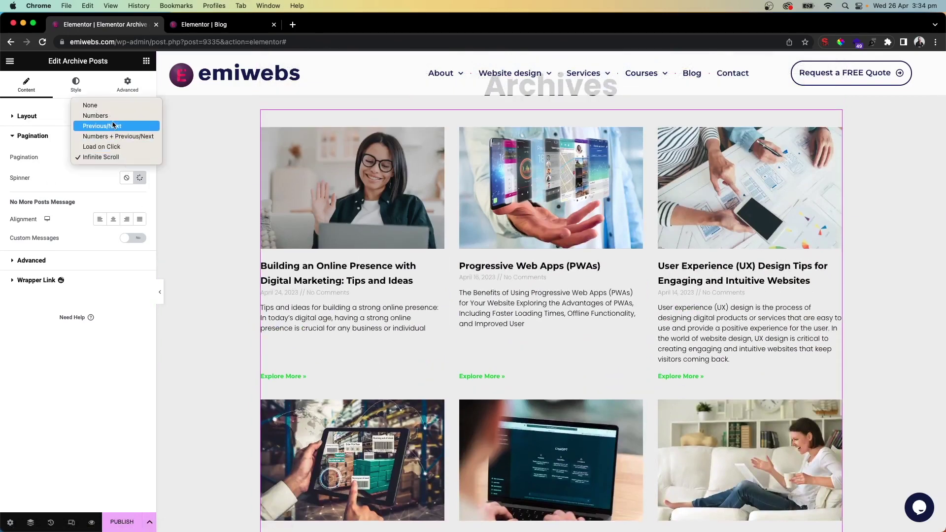
{"action": "left_click", "coordinate": [98, 116]}
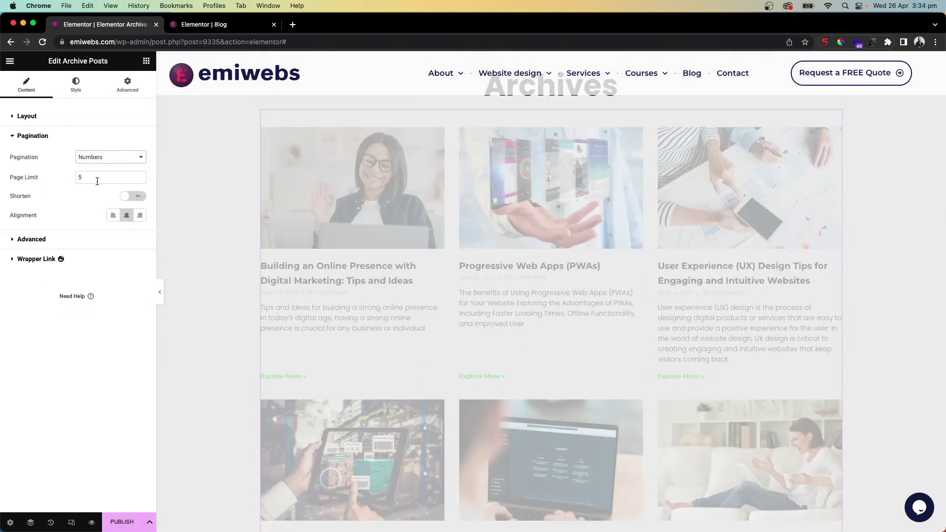
{"action": "scroll", "coordinate": [533, 295], "scroll_direction": "down", "scroll_amount": 15}
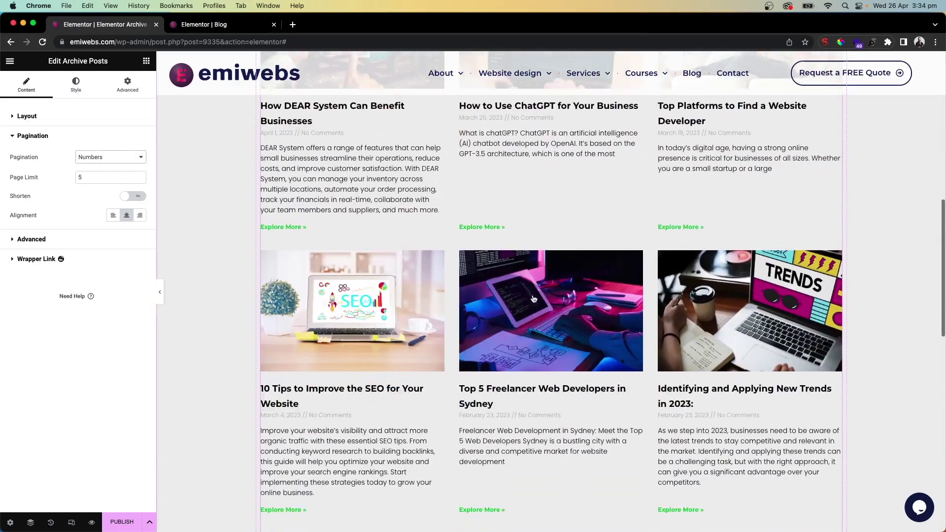
{"action": "scroll", "coordinate": [533, 295], "scroll_direction": "down", "scroll_amount": 5}
{"action": "left_click", "coordinate": [127, 197]}
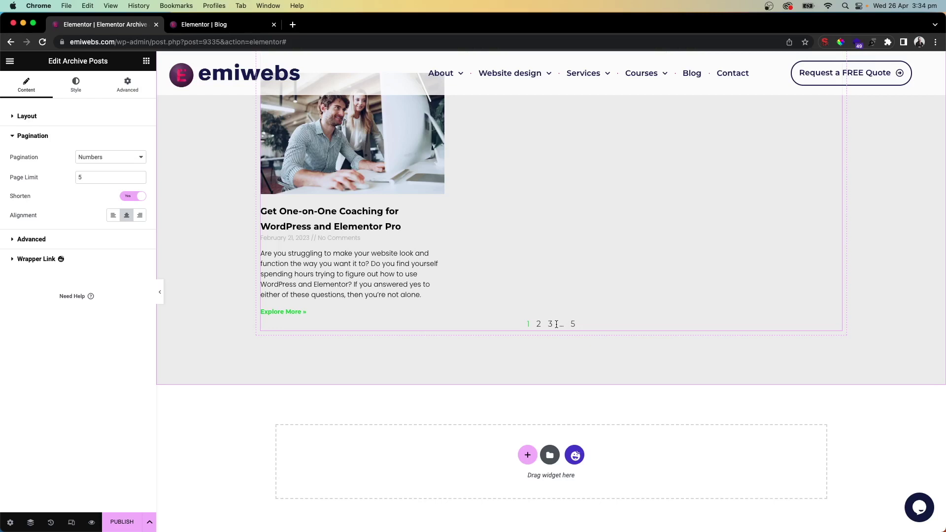
Try aligning the page numbers to the left and centre them again.
{"action": "left_click", "coordinate": [113, 215]}
{"action": "left_click", "coordinate": [127, 215]}
{"action": "left_click", "coordinate": [127, 216]}
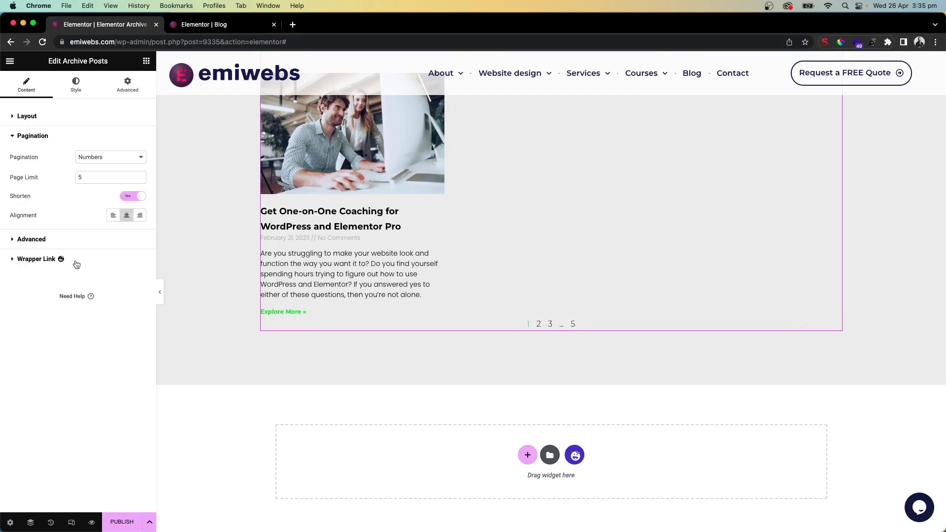
Check the Archive Posts widget's Nothing Found Message setting and look over the archive layout.
{"action": "left_click", "coordinate": [46, 245]}
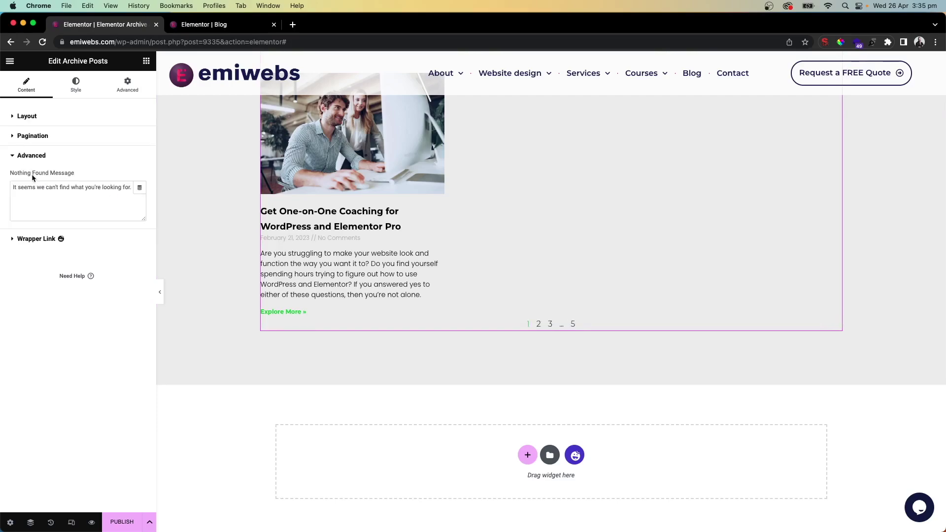
{"action": "scroll", "coordinate": [638, 241], "scroll_direction": "up", "scroll_amount": 10}
{"action": "scroll", "coordinate": [637, 241], "scroll_direction": "up", "scroll_amount": 8}
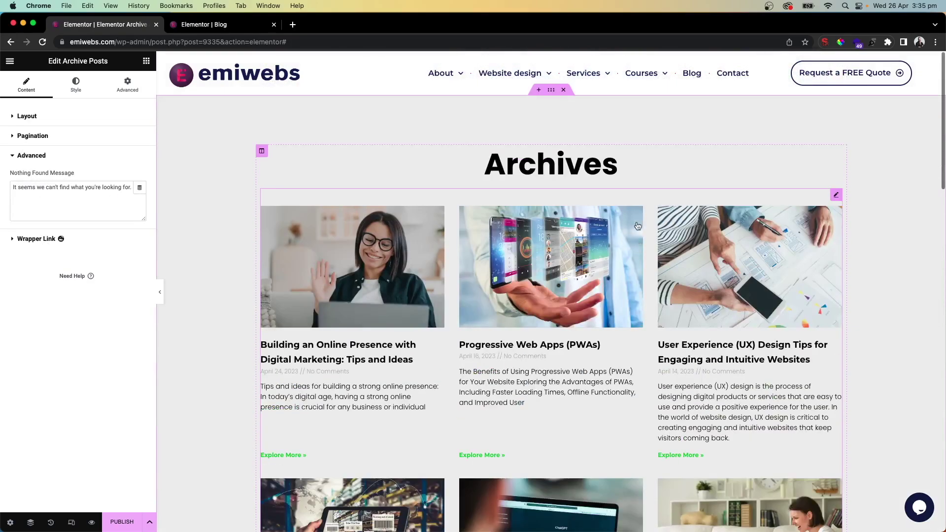
Search the widgets for "posts" and replace the Archive Posts widget below the Archives title with the Posts widget.
{"action": "left_click", "coordinate": [147, 61]}
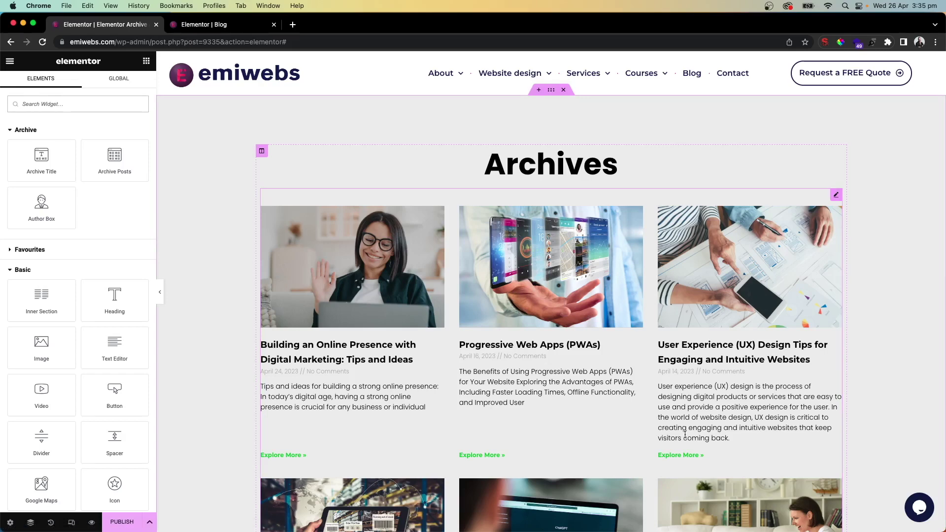
{"action": "left_click", "coordinate": [44, 103]}
{"action": "type", "text": "posts"}
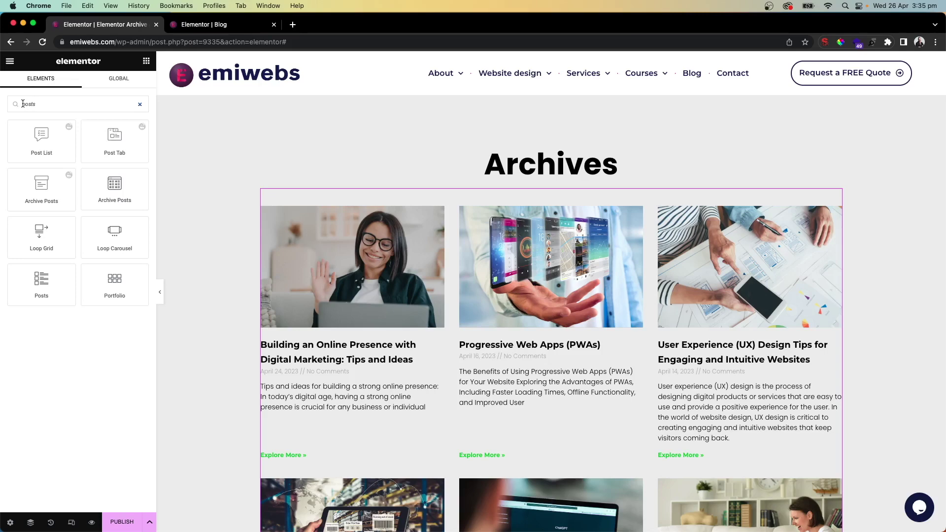
{"action": "left_click_drag", "start_coordinate": [31, 277], "coordinate": [448, 191]}
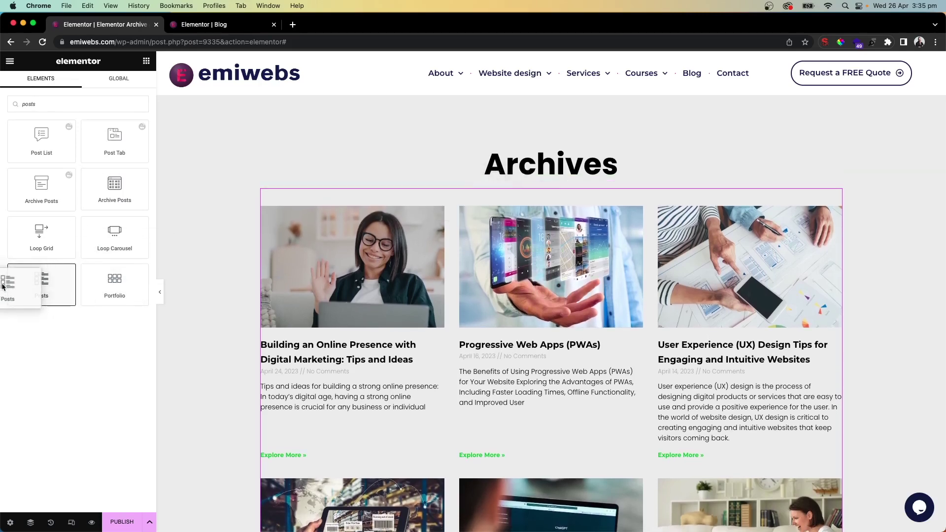
{"action": "right_click", "coordinate": [666, 249]}
{"action": "left_click", "coordinate": [680, 449]}
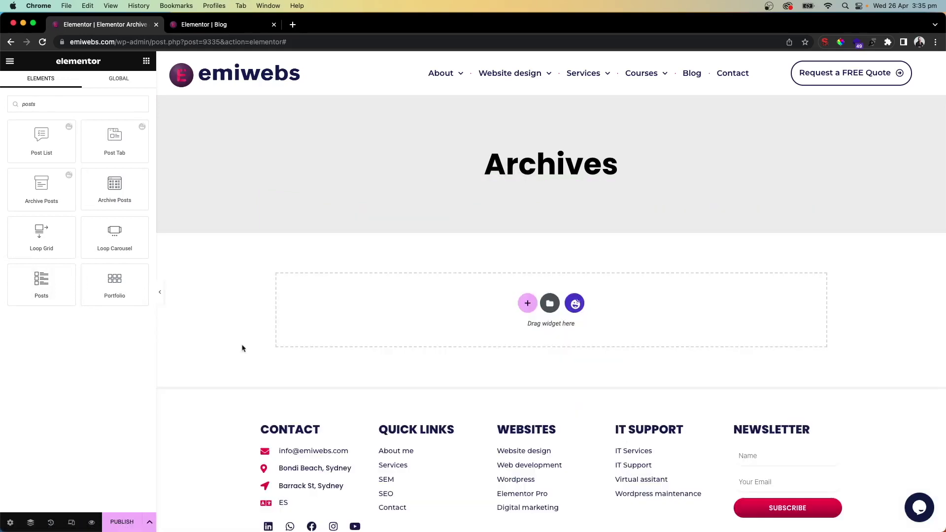
{"action": "left_click_drag", "start_coordinate": [27, 274], "coordinate": [571, 171]}
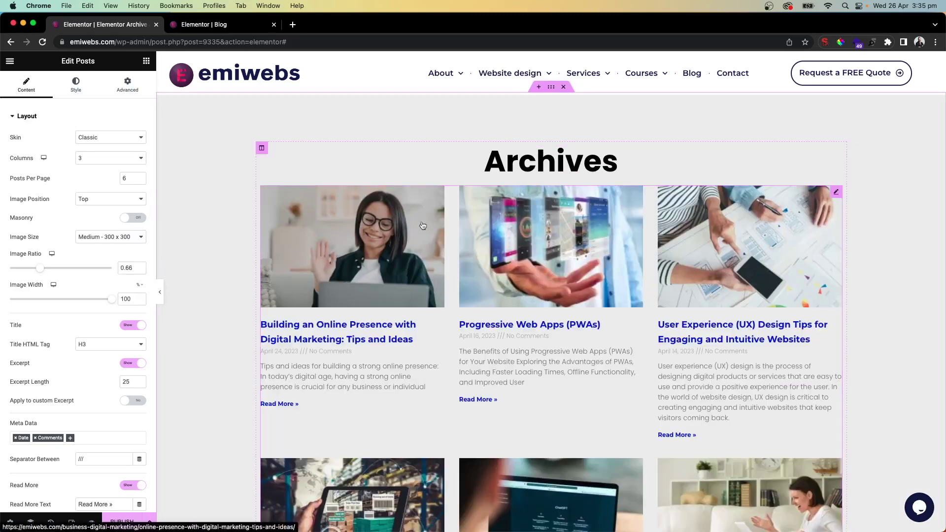
Set the query source of the new Posts widget to Products.
{"action": "left_click", "coordinate": [836, 194]}
{"action": "scroll", "coordinate": [76, 338], "scroll_direction": "down", "scroll_amount": 5}
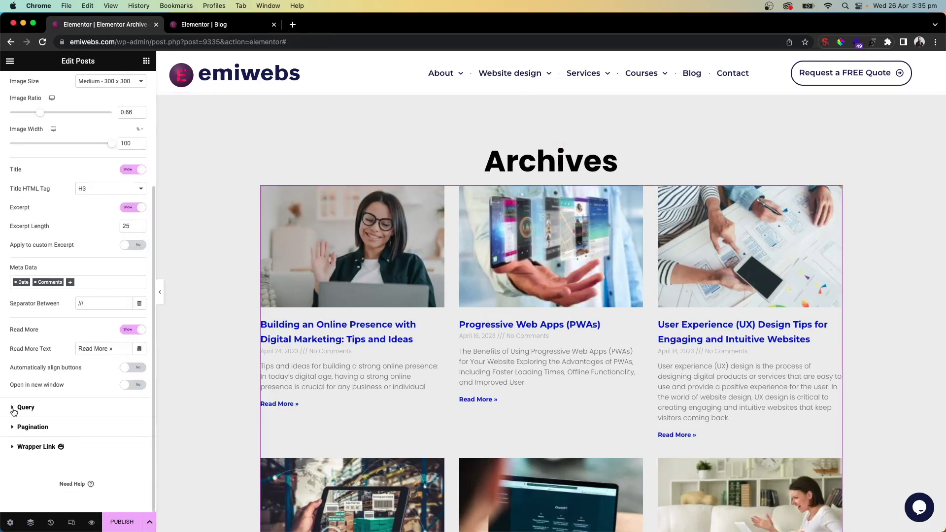
{"action": "left_click", "coordinate": [13, 410]}
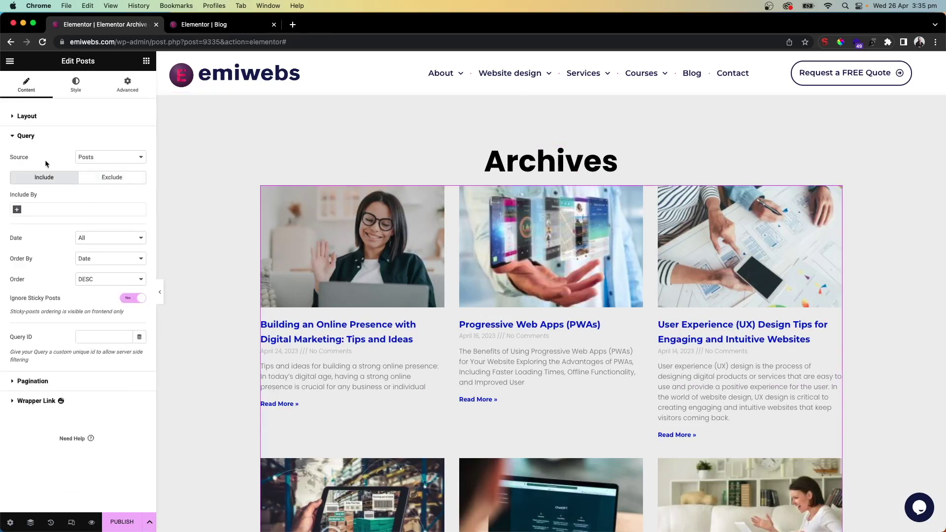
{"action": "left_click", "coordinate": [95, 159]}
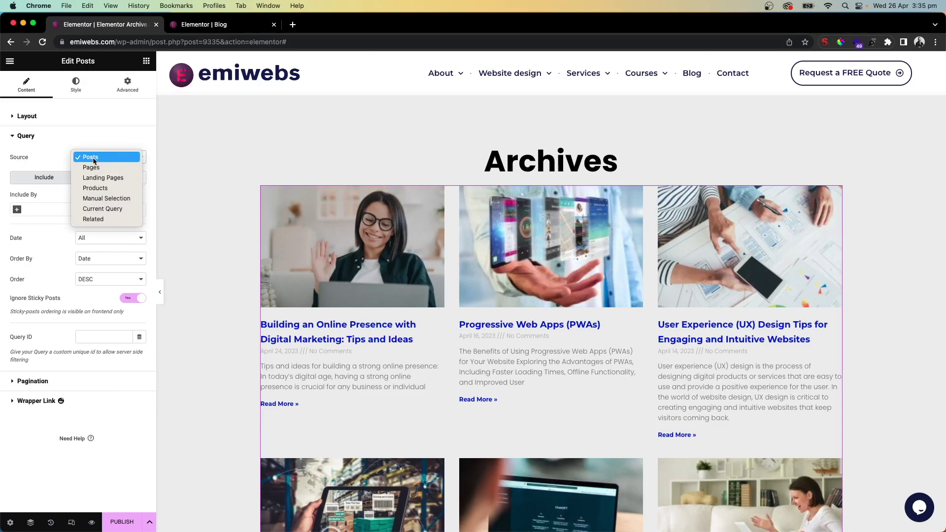
{"action": "left_click", "coordinate": [103, 190]}
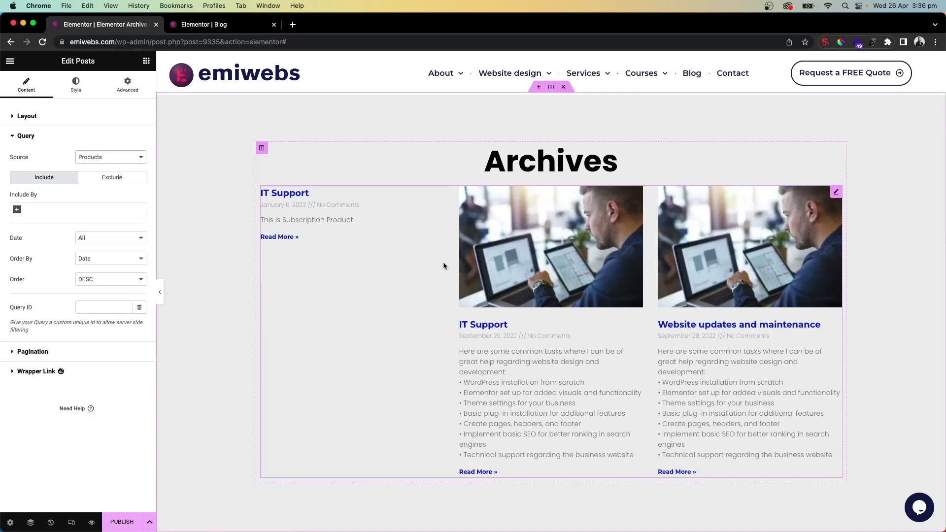
Set the Posts widget's query source to Posts.
{"action": "scroll", "coordinate": [443, 262], "scroll_direction": "down", "scroll_amount": 2}
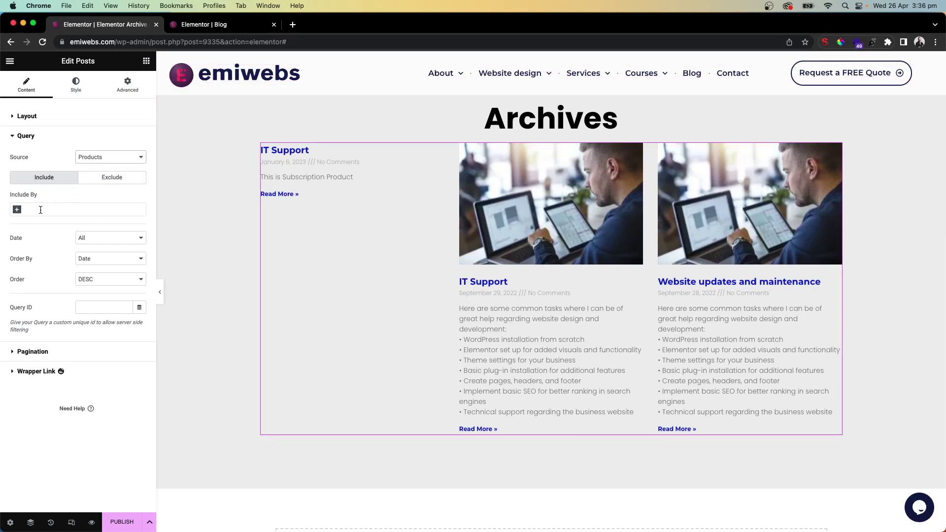
{"action": "left_click", "coordinate": [106, 157]}
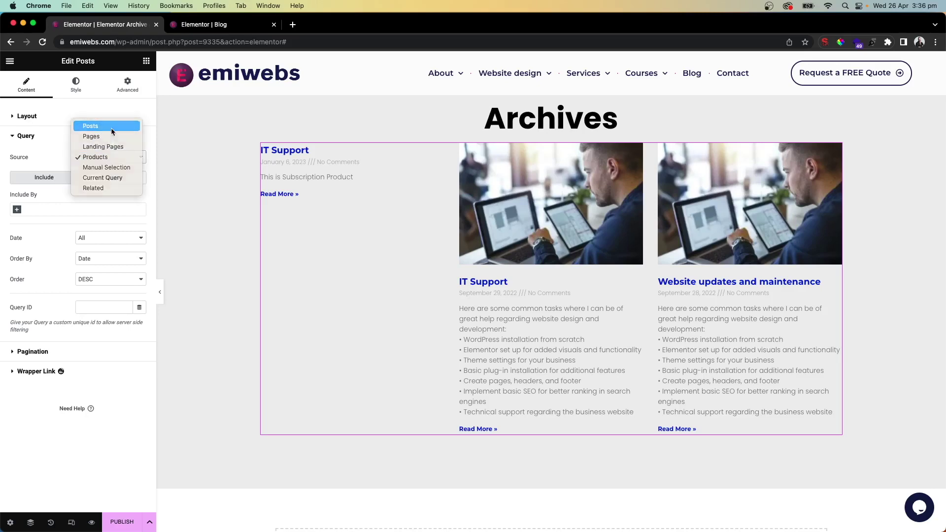
{"action": "left_click", "coordinate": [89, 125]}
{"action": "left_click", "coordinate": [51, 210]}
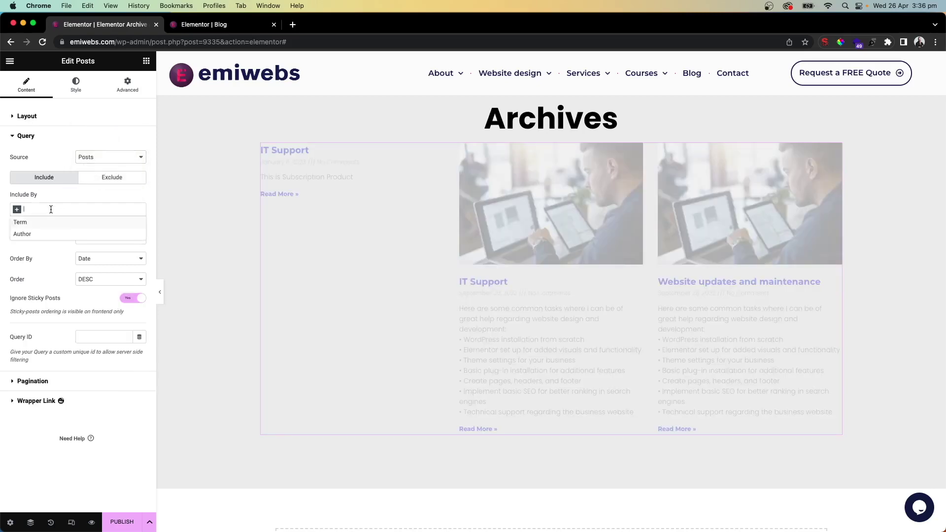
{"action": "type", "text": "business"}
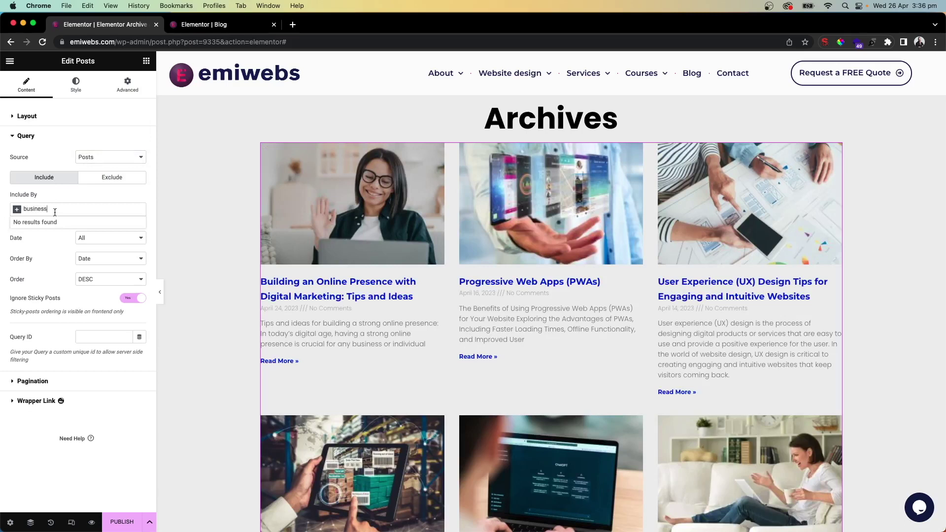
{"action": "key", "text": "Escape"}
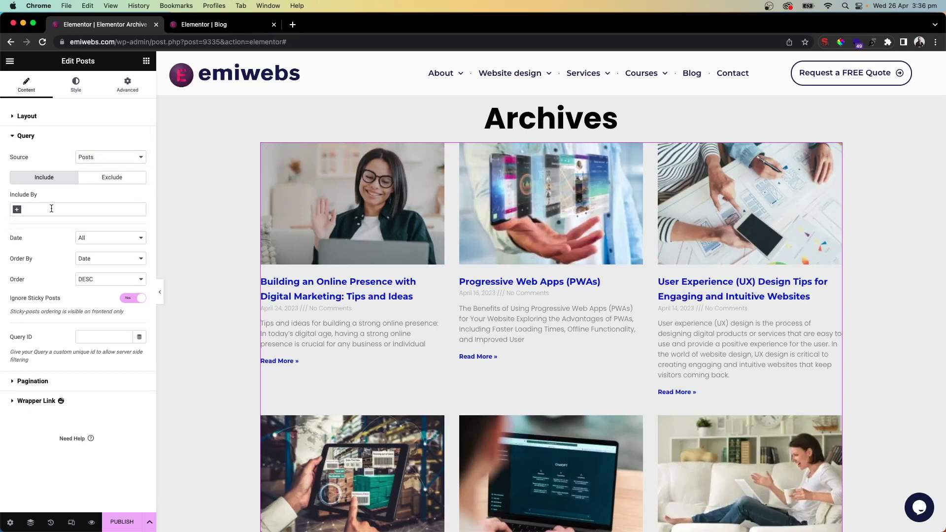
Include posts by Term, using the category Business & Digital Marketing, and look over the filtered posts.
{"action": "left_click", "coordinate": [17, 212]}
{"action": "left_click", "coordinate": [26, 222]}
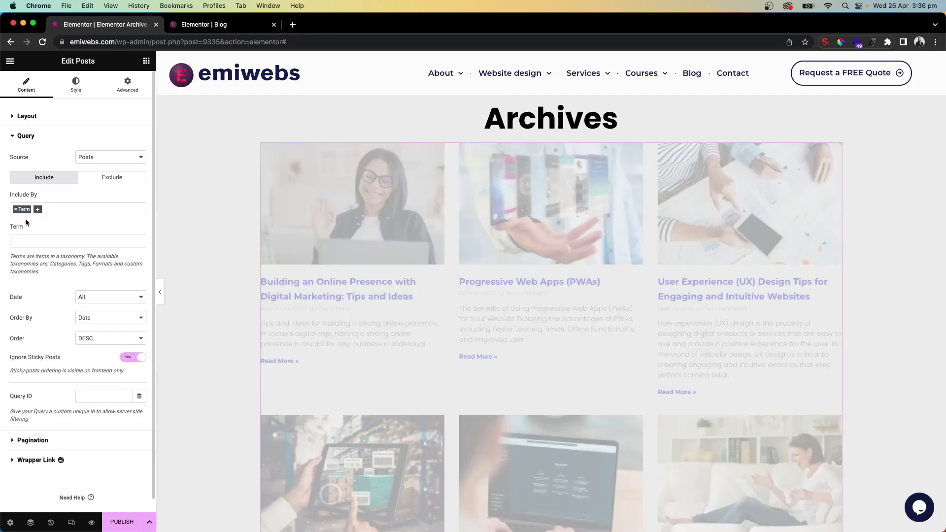
{"action": "left_click", "coordinate": [26, 244]}
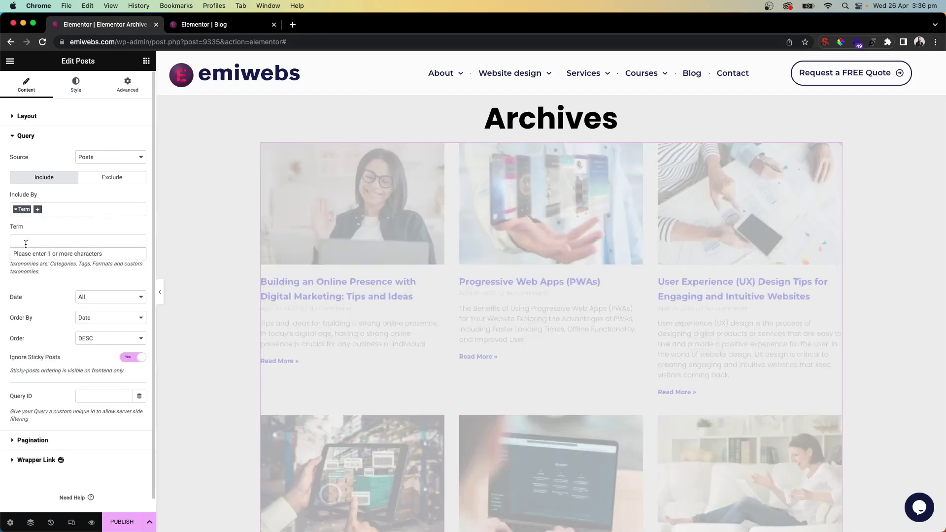
{"action": "type", "text": "business"}
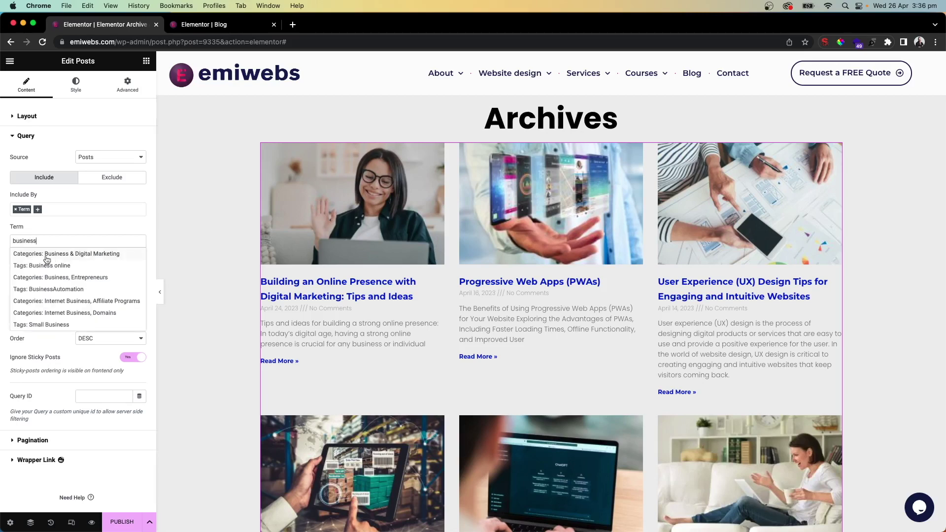
{"action": "left_click", "coordinate": [83, 254]}
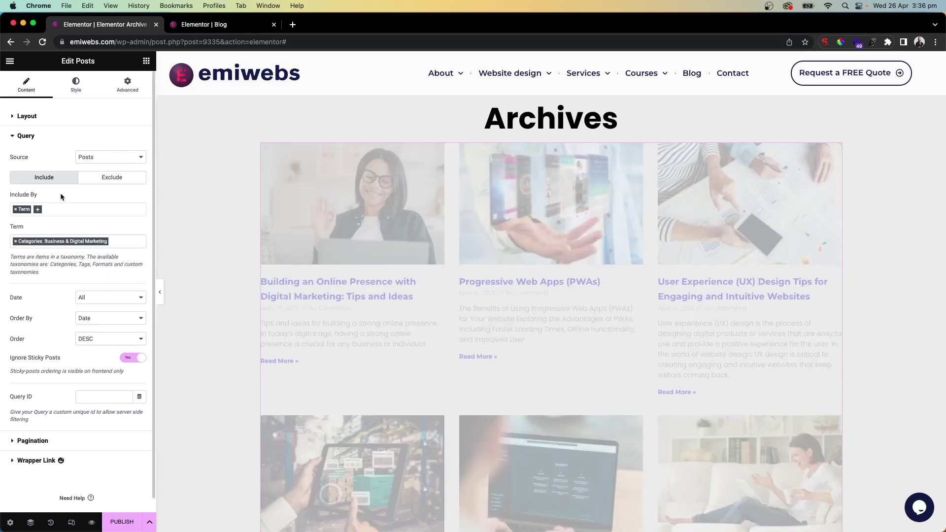
{"action": "scroll", "coordinate": [439, 313], "scroll_direction": "down", "scroll_amount": 4}
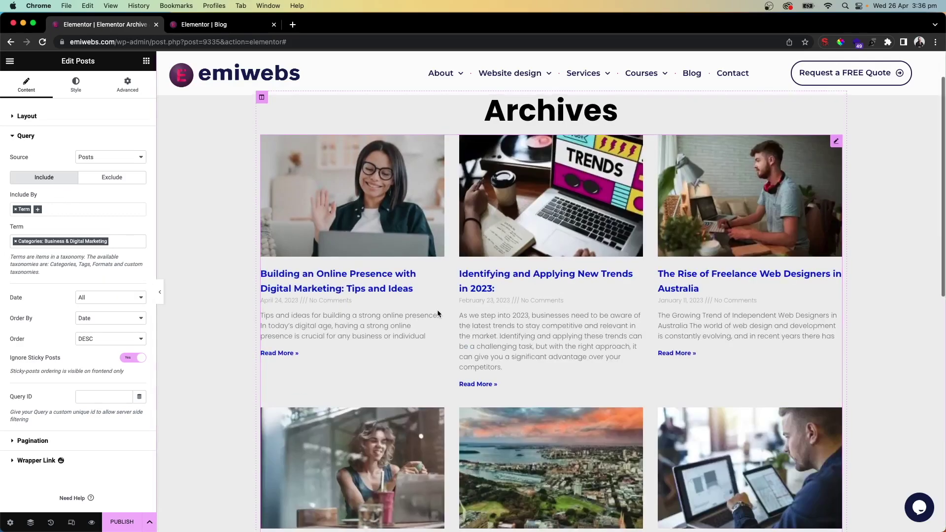
{"action": "scroll", "coordinate": [439, 313], "scroll_direction": "down", "scroll_amount": 3}
{"action": "scroll", "coordinate": [439, 313], "scroll_direction": "up", "scroll_amount": 6}
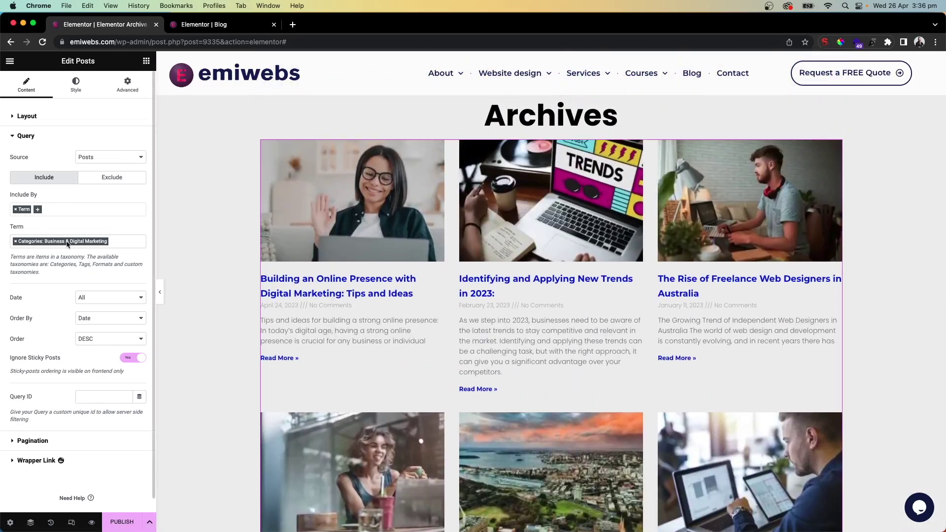
Exclude the post "Building an Online Presence with Digital Marketing: Tips and Ideas" from the query by Manual Selection.
{"action": "left_click", "coordinate": [113, 178]}
{"action": "left_click", "coordinate": [58, 209]}
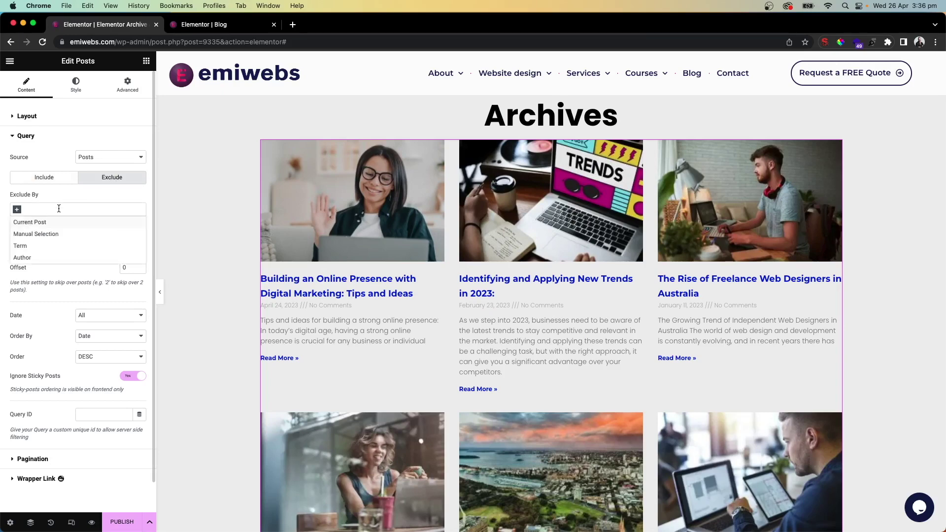
{"action": "left_click", "coordinate": [41, 235]}
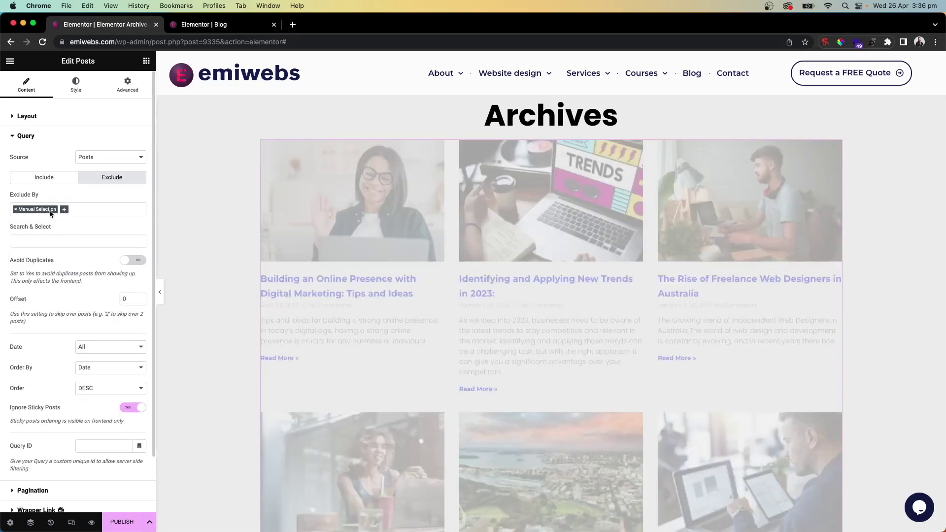
{"action": "left_click", "coordinate": [45, 242]}
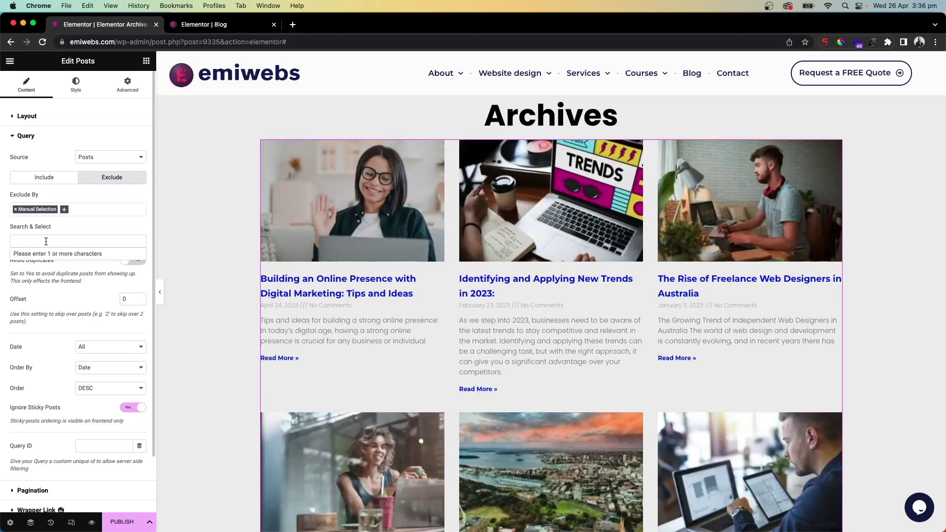
{"action": "type", "text": "building an online pre"}
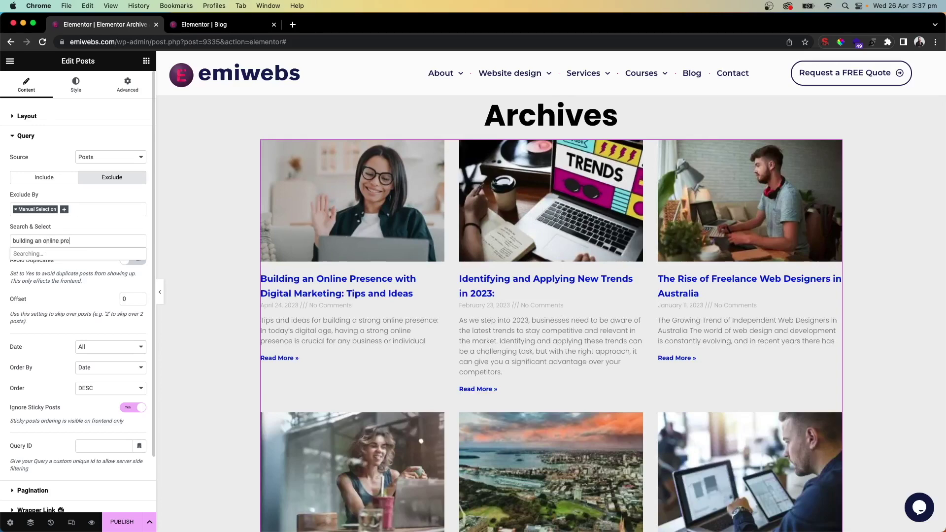
{"action": "type", "text": "se"}
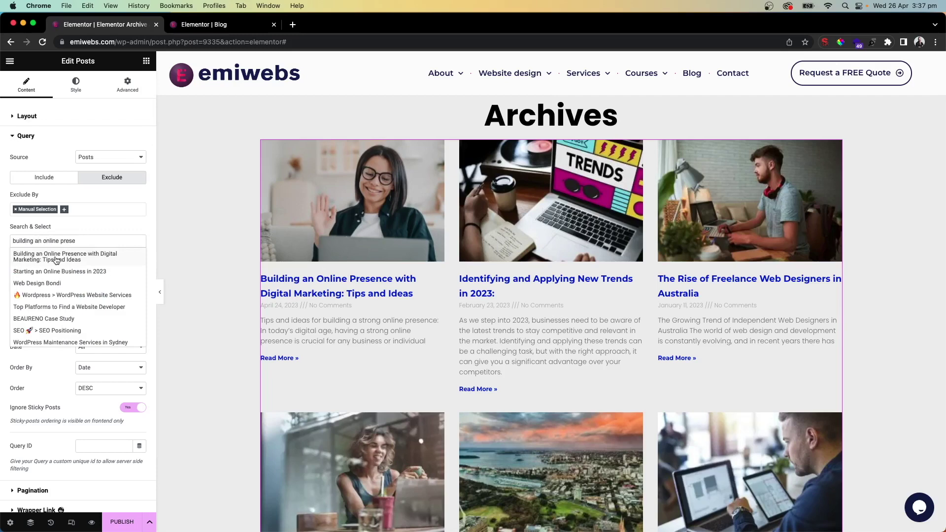
{"action": "left_click", "coordinate": [56, 256]}
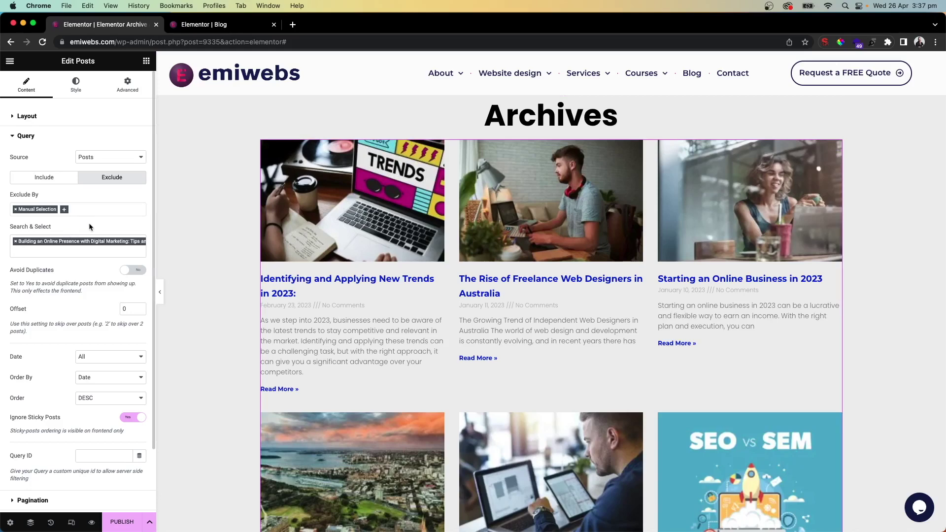
Review the query's Date and Order By options without changing them.
{"action": "scroll", "coordinate": [90, 226], "scroll_direction": "down", "scroll_amount": 3}
{"action": "scroll", "coordinate": [89, 226], "scroll_direction": "left", "scroll_amount": 5}
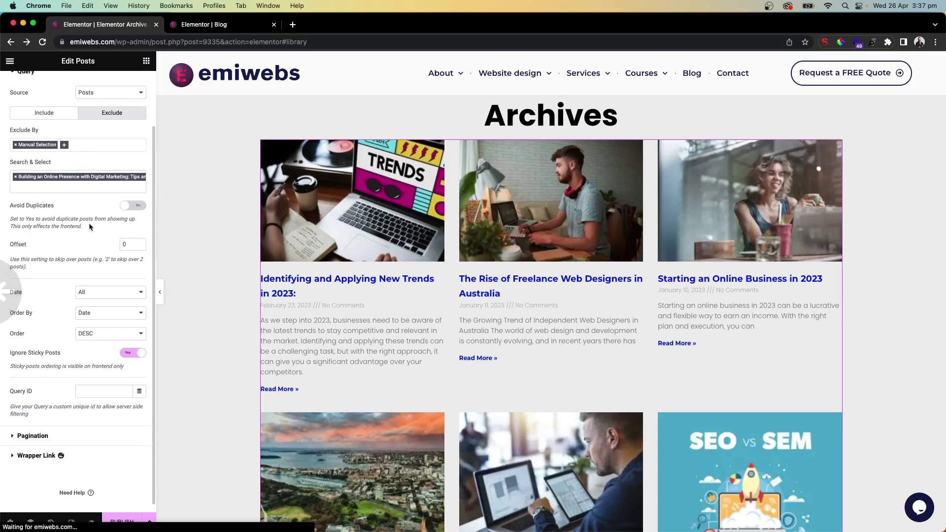
{"action": "scroll", "coordinate": [90, 225], "scroll_direction": "up", "scroll_amount": 2}
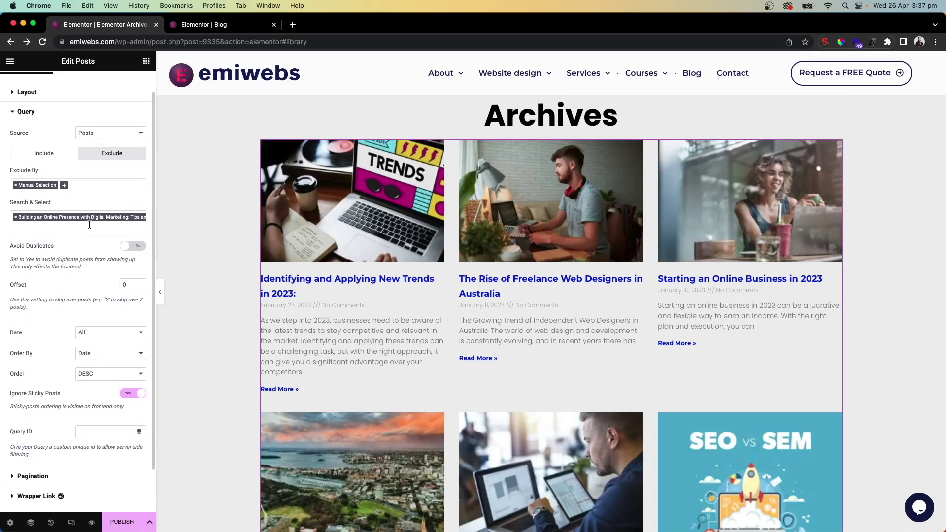
{"action": "scroll", "coordinate": [90, 228], "scroll_direction": "down", "scroll_amount": 2}
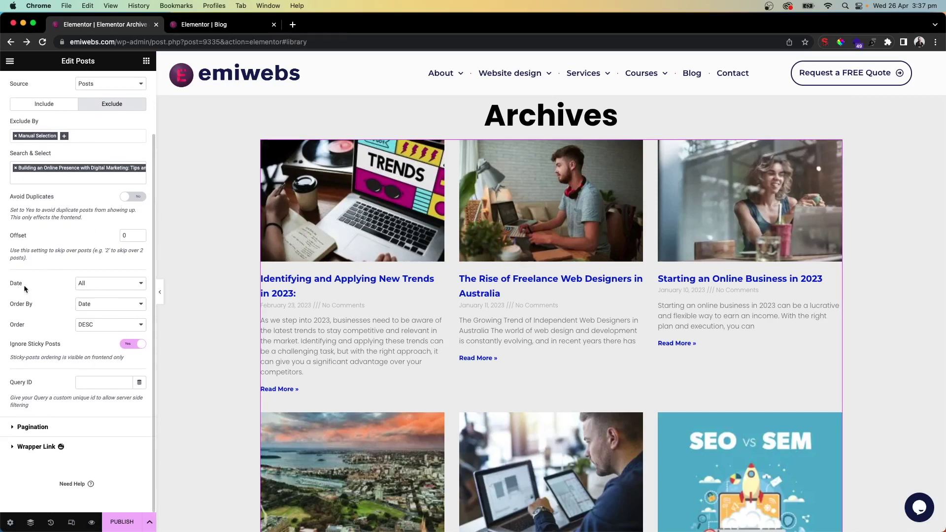
{"action": "left_click", "coordinate": [116, 288]}
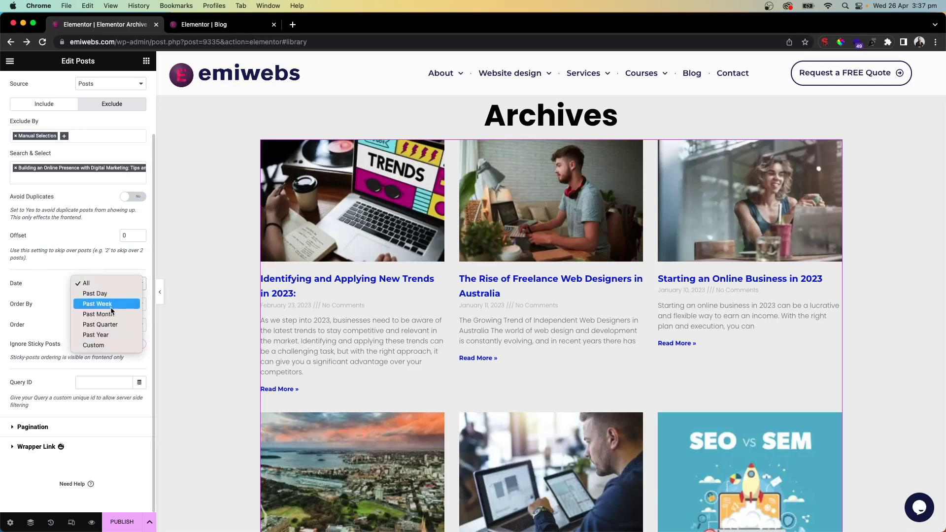
{"action": "left_click", "coordinate": [52, 319]}
{"action": "left_click", "coordinate": [85, 309]}
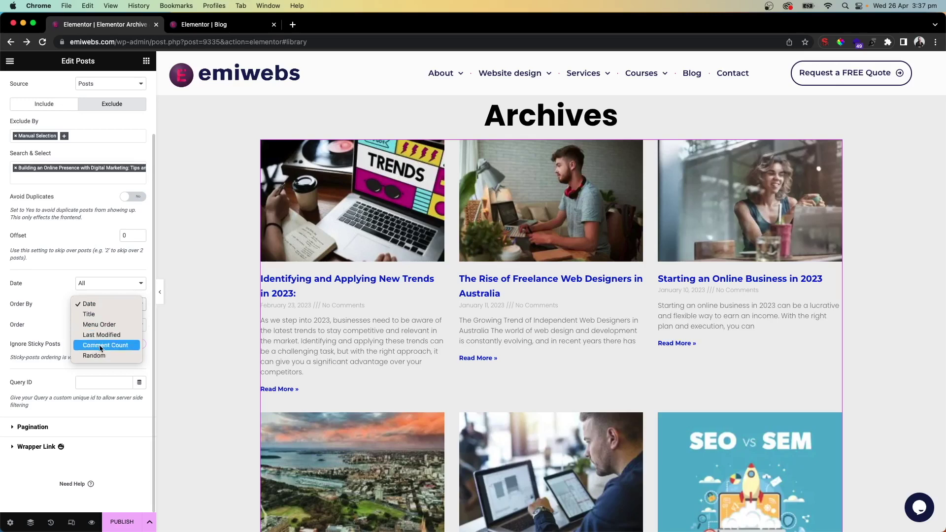
{"action": "left_click", "coordinate": [66, 314]}
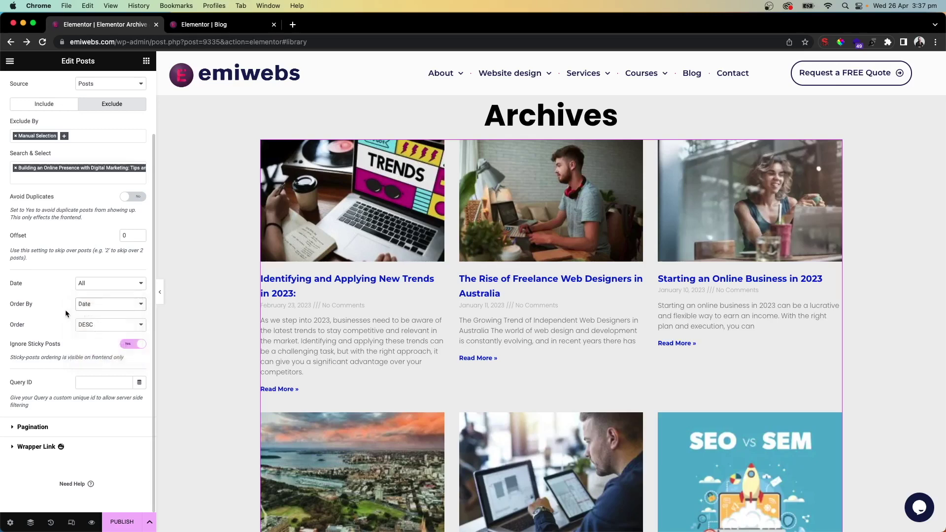
Set the query's order to ASC and look over the reordered posts.
{"action": "left_click", "coordinate": [113, 326]}
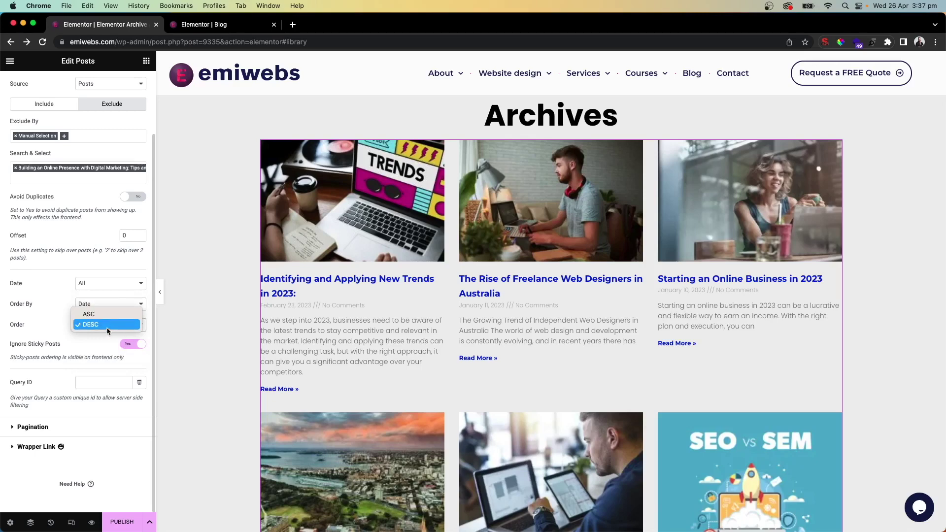
{"action": "left_click", "coordinate": [112, 316]}
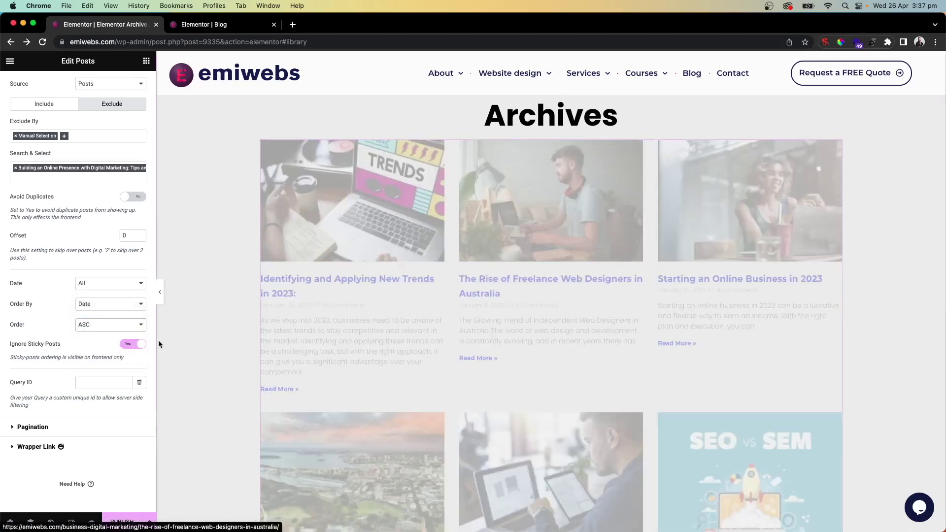
{"action": "left_click", "coordinate": [109, 325]}
{"action": "left_click", "coordinate": [75, 325]}
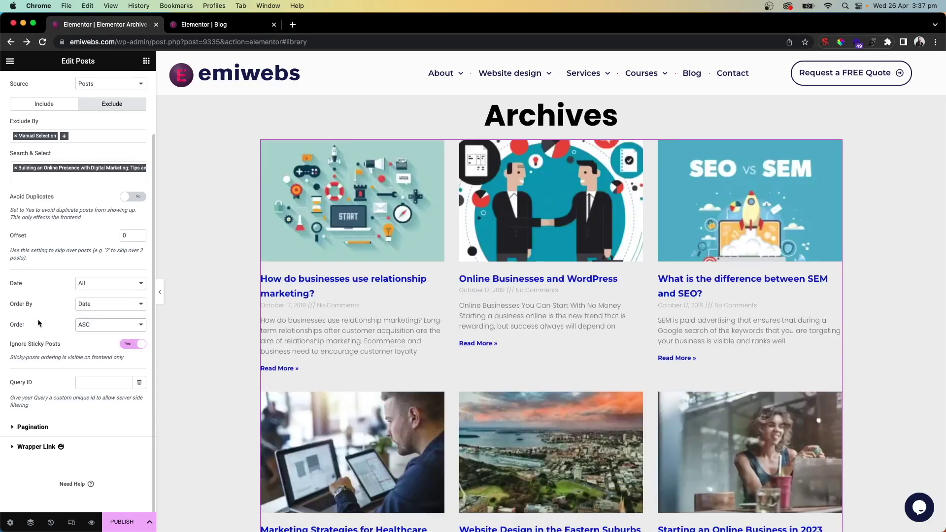
{"action": "scroll", "coordinate": [453, 227], "scroll_direction": "up", "scroll_amount": 2}
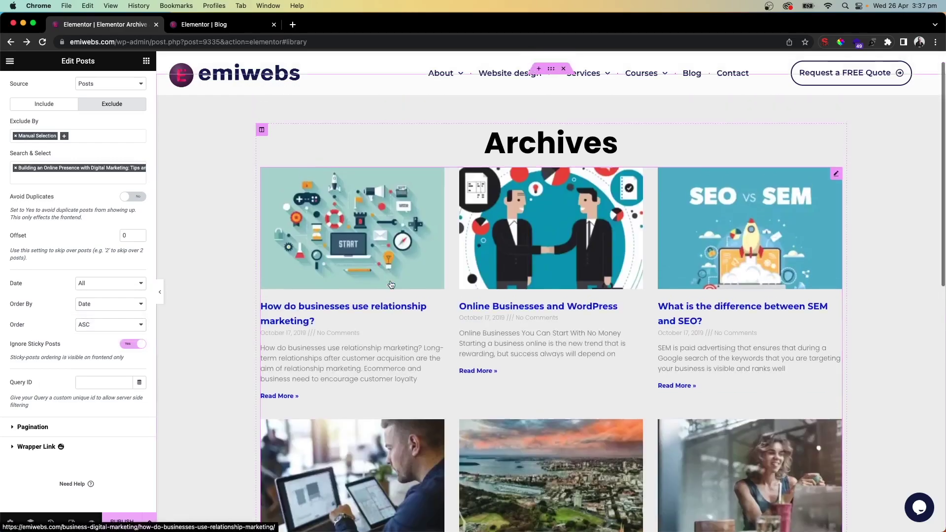
{"action": "scroll", "coordinate": [453, 228], "scroll_direction": "down", "scroll_amount": 5}
{"action": "scroll", "coordinate": [444, 246], "scroll_direction": "up", "scroll_amount": 5}
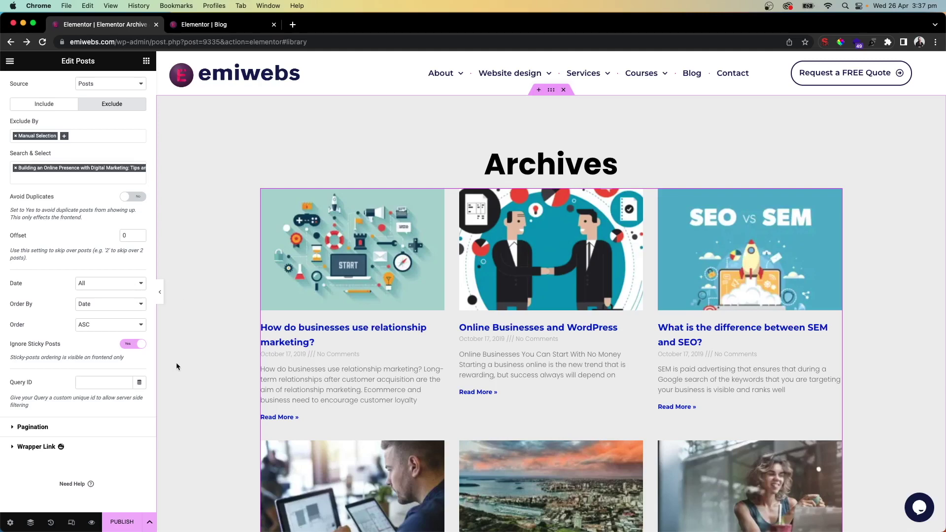
Preview the archive layout in responsive mode at tablet and mobile sizes, and return to the desktop view.
{"action": "left_click", "coordinate": [77, 523]}
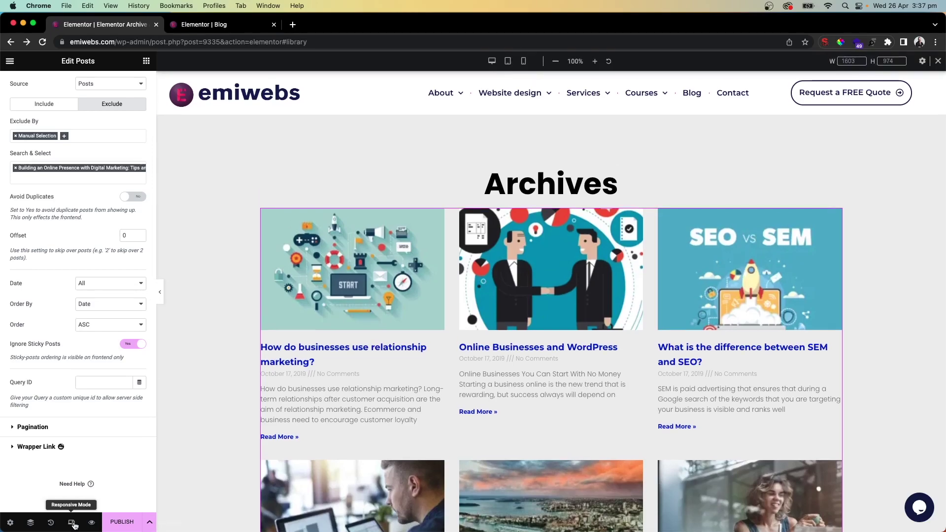
{"action": "left_click", "coordinate": [508, 61]}
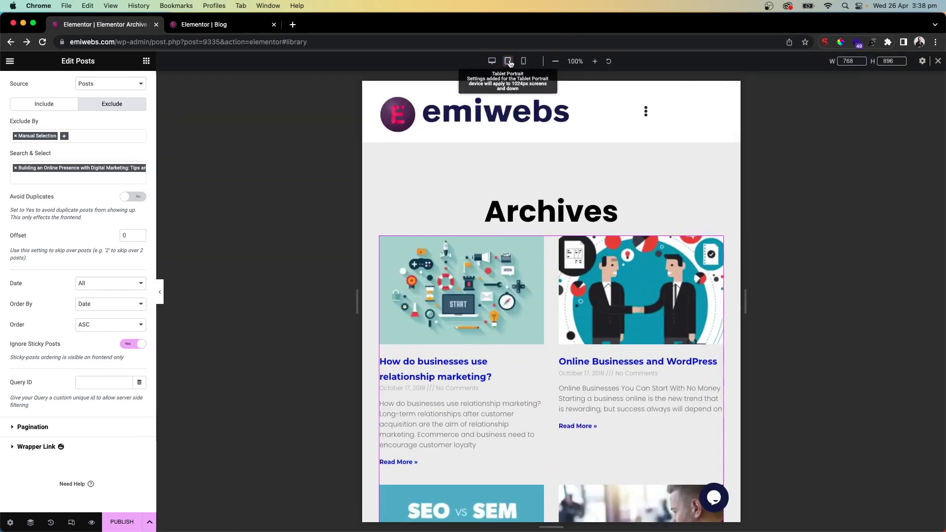
{"action": "scroll", "coordinate": [516, 295], "scroll_direction": "down", "scroll_amount": 5}
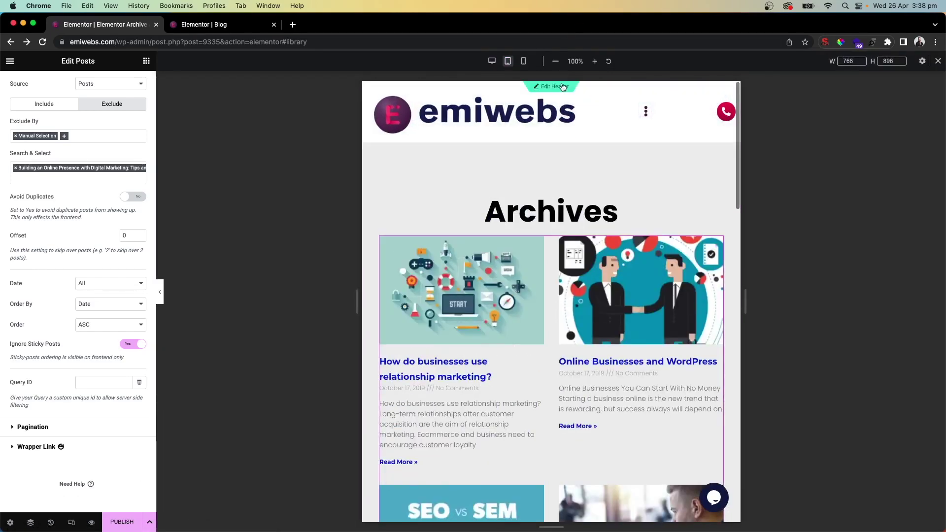
{"action": "left_click", "coordinate": [524, 61]}
{"action": "scroll", "coordinate": [532, 246], "scroll_direction": "down", "scroll_amount": 10}
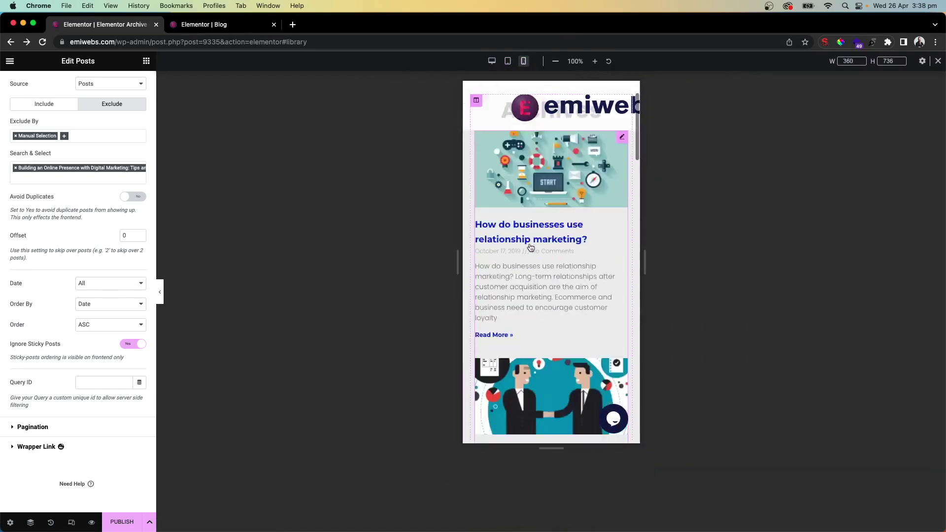
{"action": "scroll", "coordinate": [532, 247], "scroll_direction": "down", "scroll_amount": 10}
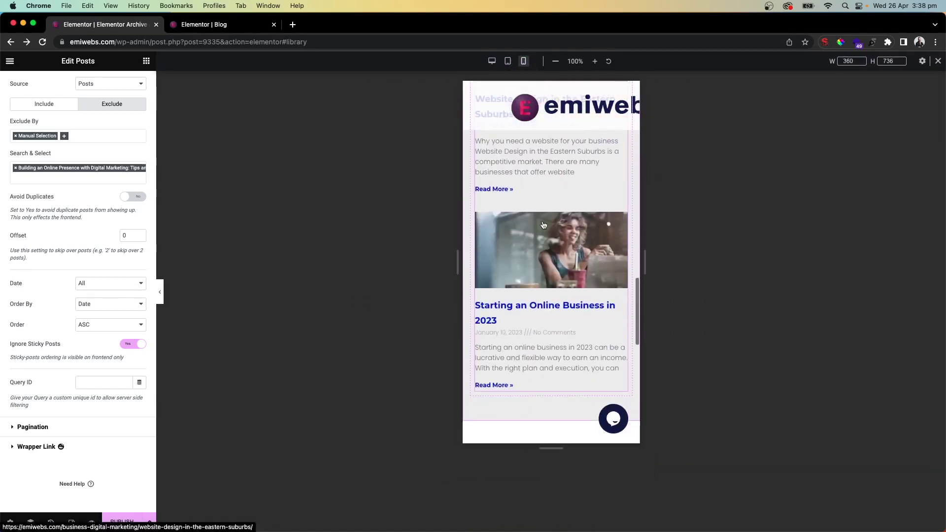
{"action": "scroll", "coordinate": [546, 219], "scroll_direction": "up", "scroll_amount": 15}
{"action": "scroll", "coordinate": [546, 219], "scroll_direction": "up", "scroll_amount": 5}
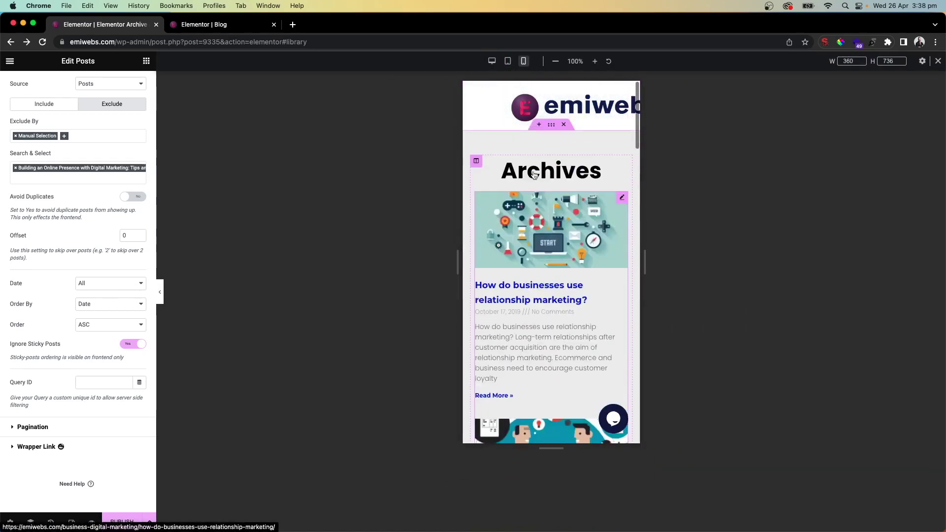
{"action": "left_click", "coordinate": [492, 61]}
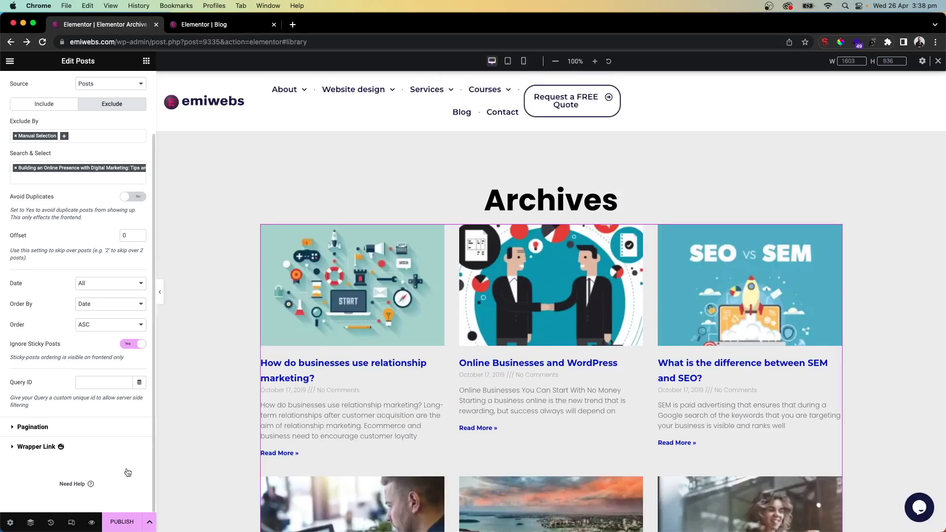
Publish the archive template with an Include display condition set to Posts Archive, then save and close the publish settings.
{"action": "left_click", "coordinate": [127, 527]}
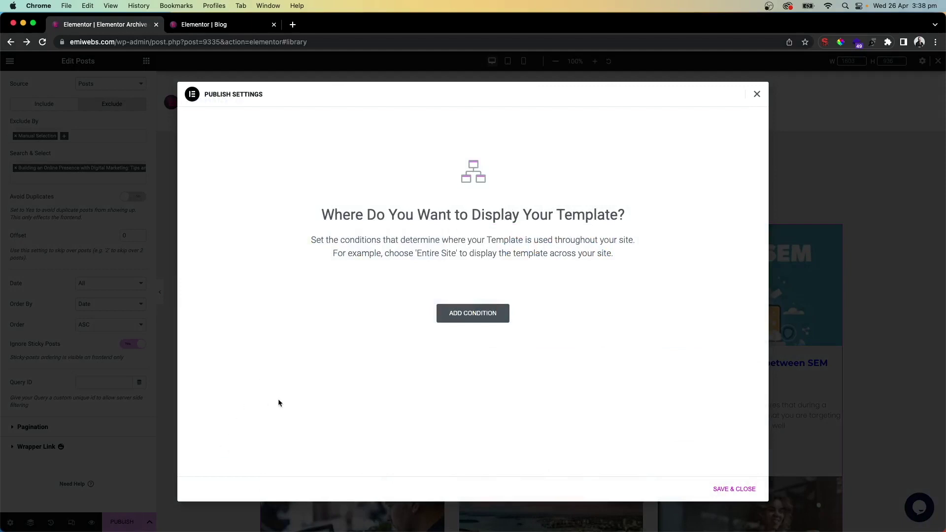
{"action": "left_click", "coordinate": [463, 317]}
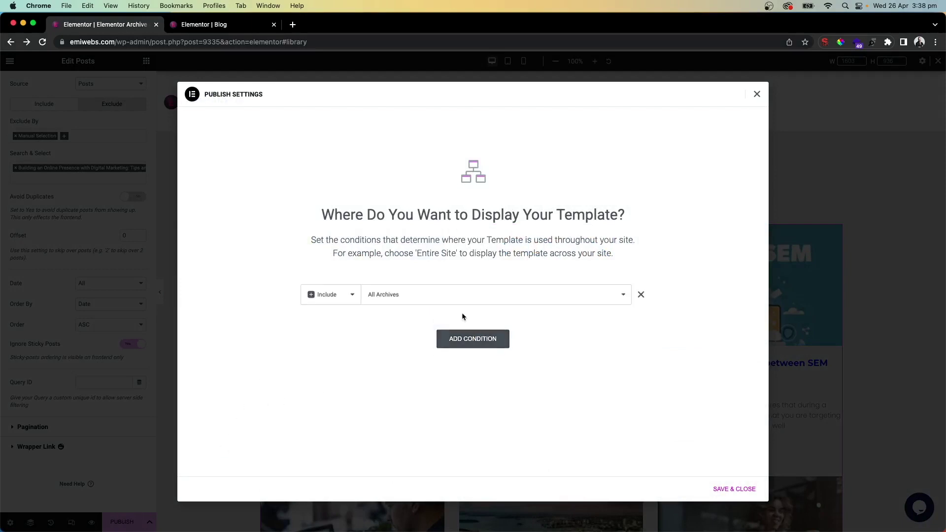
{"action": "left_click", "coordinate": [334, 298]}
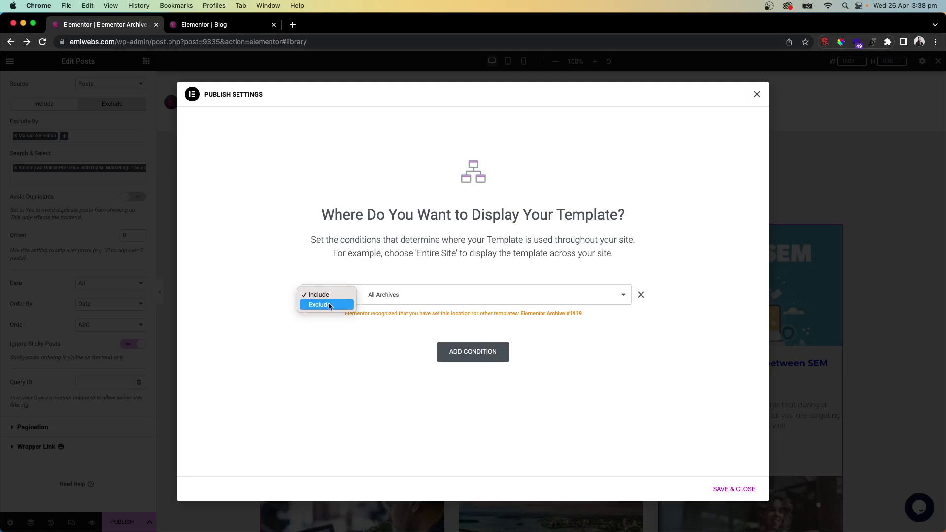
{"action": "left_click", "coordinate": [324, 348]}
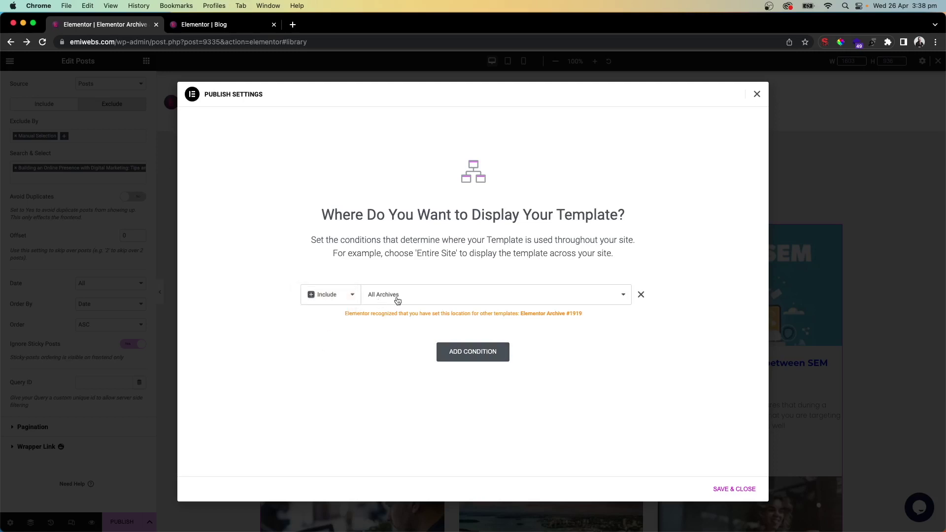
{"action": "left_click", "coordinate": [397, 299]}
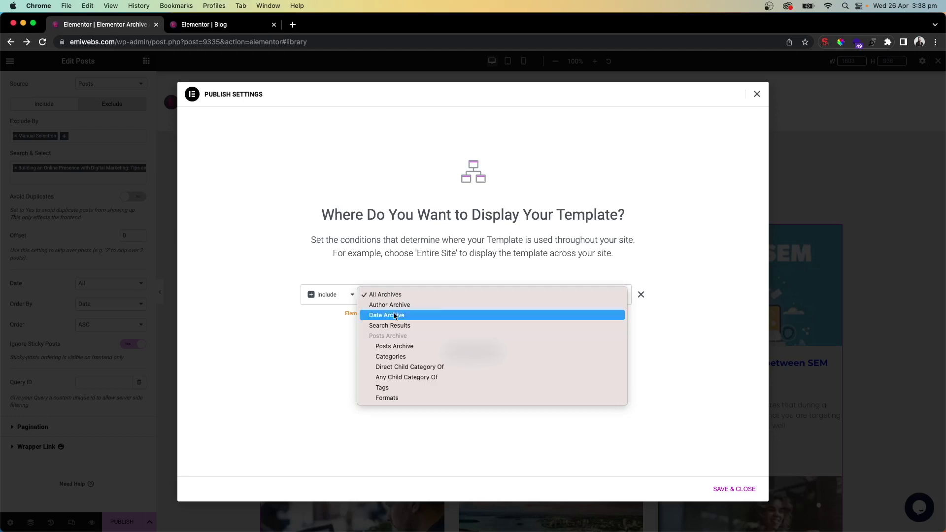
{"action": "left_click", "coordinate": [388, 348]}
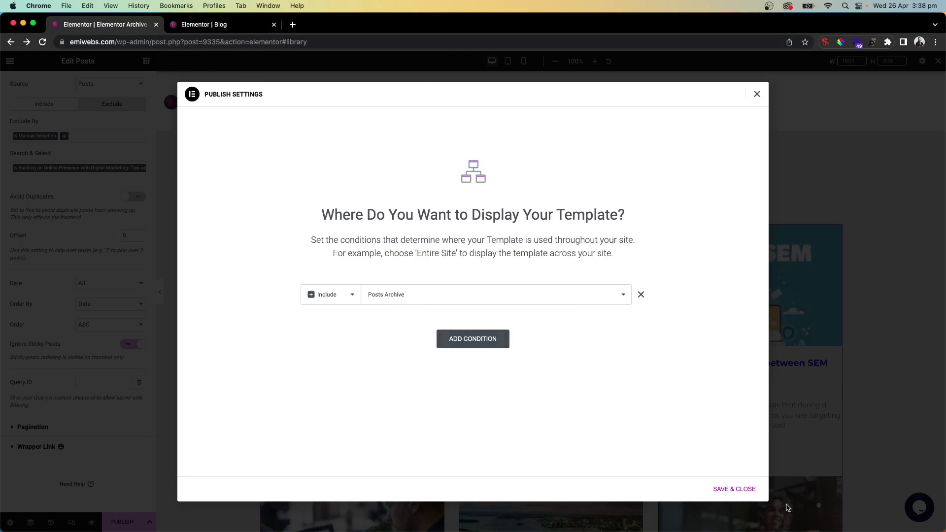
{"action": "left_click", "coordinate": [723, 490]}
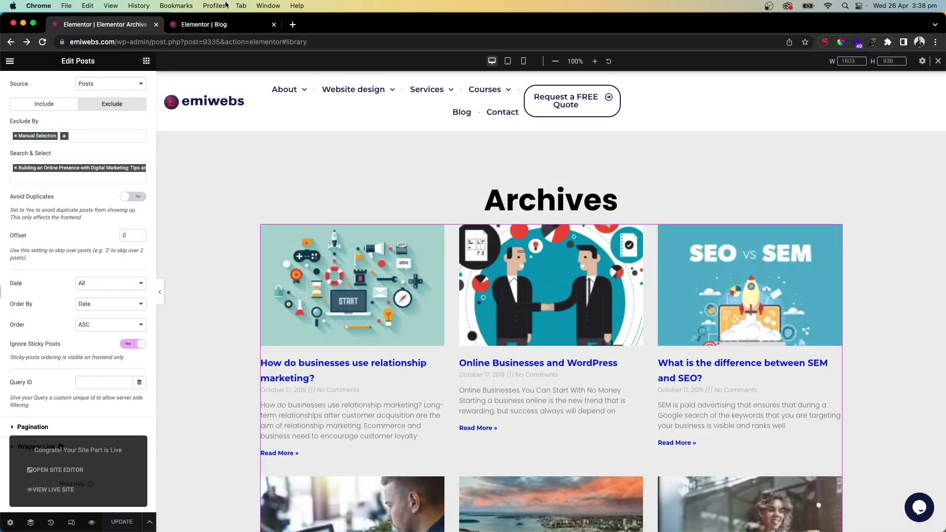
Load the site's live /news page in the browser tab that holds the Blog page editor.
{"action": "left_click", "coordinate": [211, 26]}
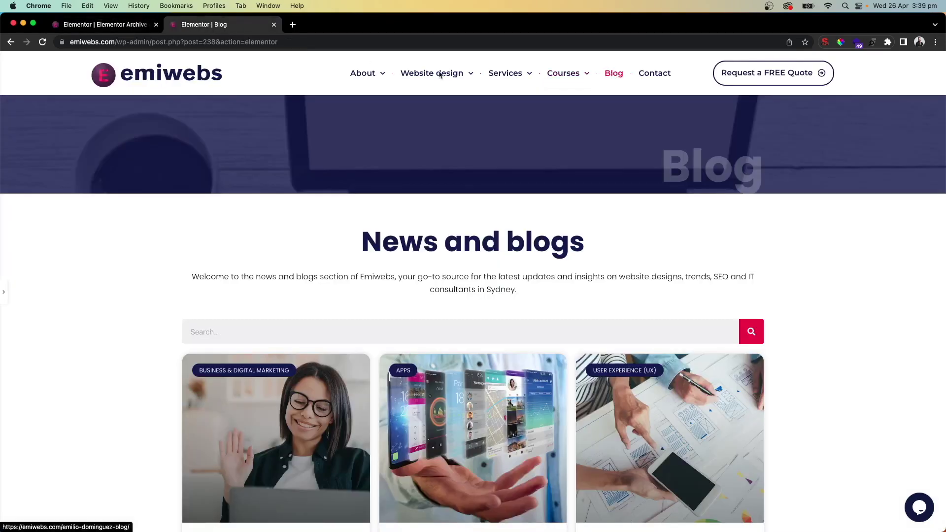
{"action": "left_click_drag", "start_coordinate": [116, 42], "coordinate": [471, 51]}
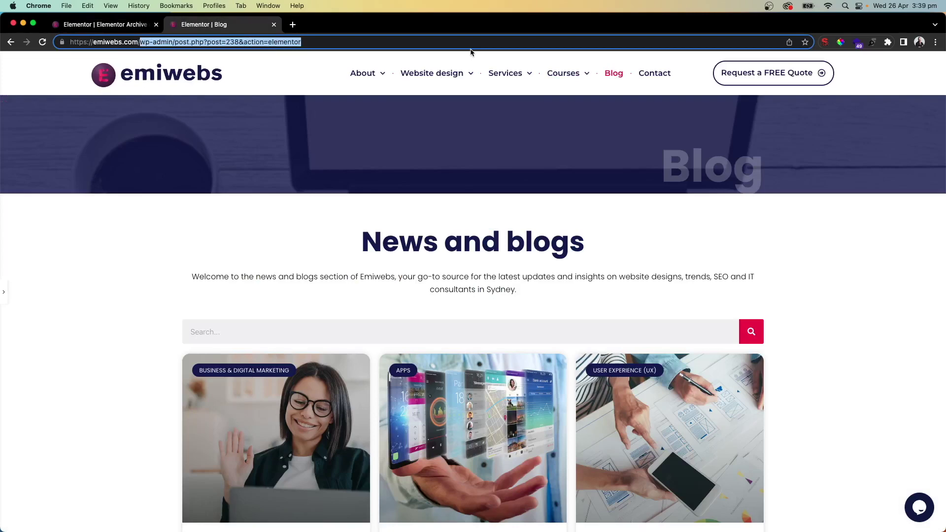
{"action": "type", "text": "news"}
{"action": "key", "text": "Return"}
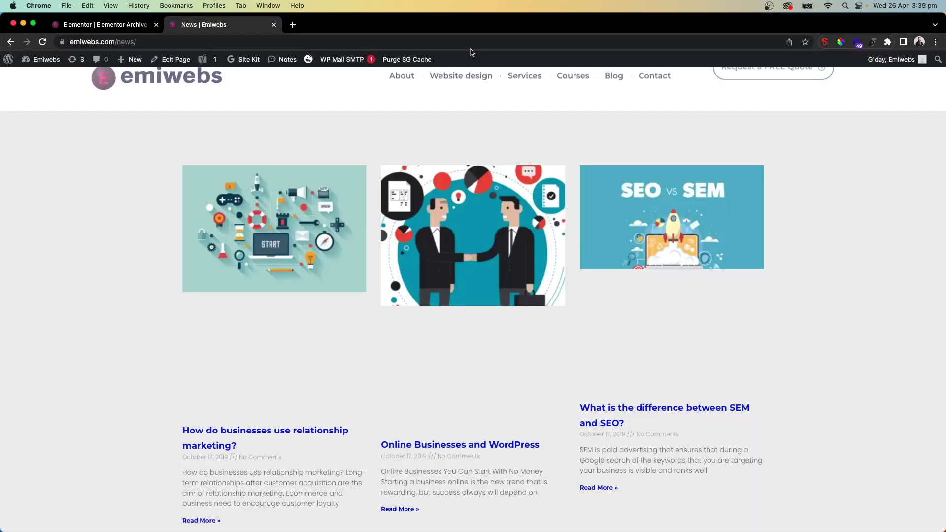
{"action": "scroll", "coordinate": [344, 299], "scroll_direction": "down", "scroll_amount": 1}
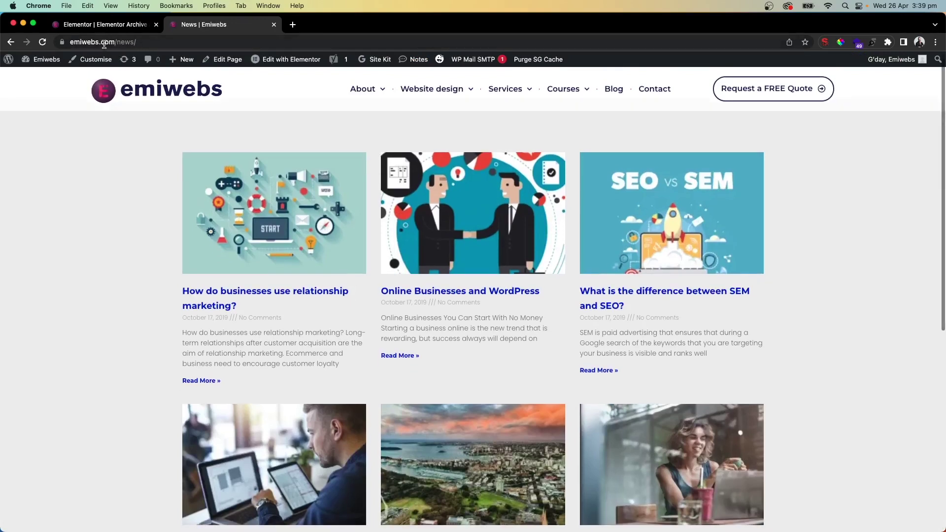
Look over the news page's address and its full grid of archive posts.
{"action": "left_click_drag", "start_coordinate": [117, 42], "coordinate": [143, 41]}
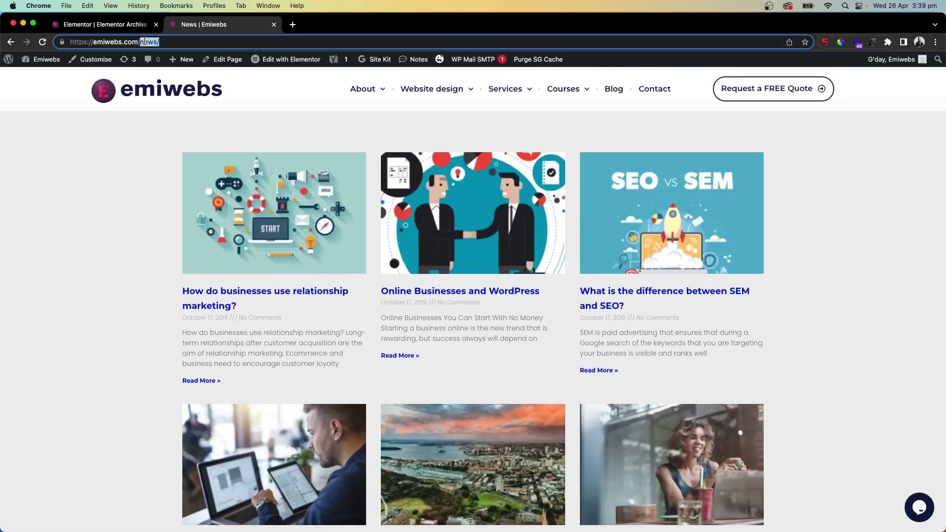
{"action": "scroll", "coordinate": [300, 226], "scroll_direction": "down", "scroll_amount": 5}
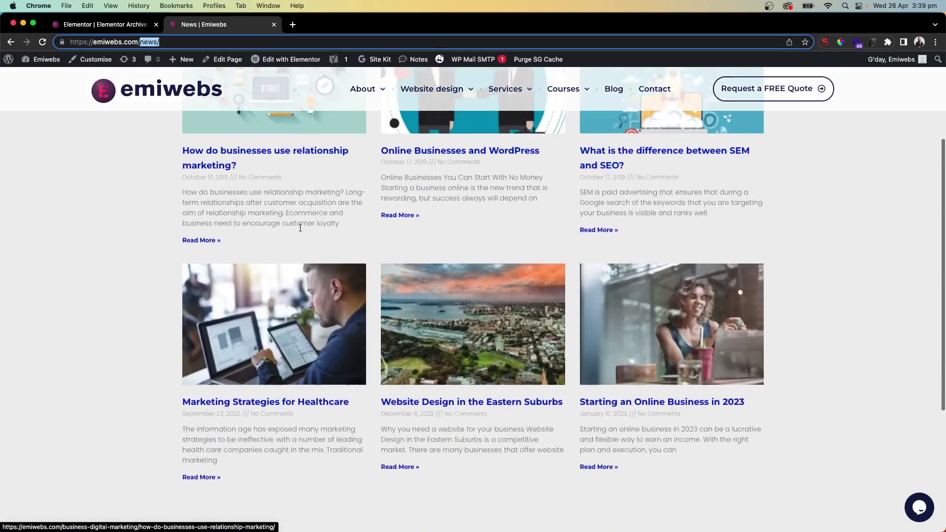
{"action": "scroll", "coordinate": [301, 227], "scroll_direction": "down", "scroll_amount": 4}
{"action": "scroll", "coordinate": [299, 227], "scroll_direction": "up", "scroll_amount": 8}
{"action": "scroll", "coordinate": [298, 230], "scroll_direction": "down", "scroll_amount": 1}
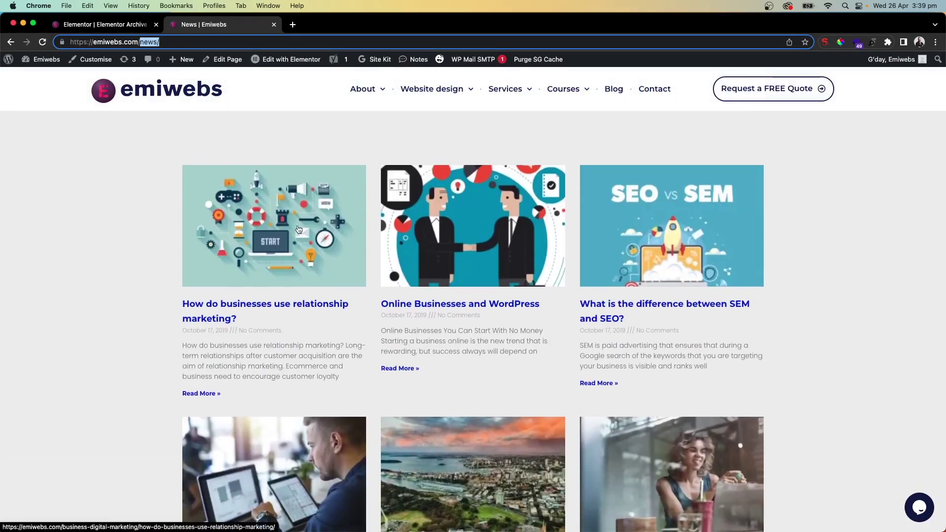
{"action": "scroll", "coordinate": [105, 59], "scroll_direction": "down", "scroll_amount": 1}
Open the theme customiser in a new tab and check the Posts page assignment under Home page Settings.
{"action": "right_click", "coordinate": [105, 62]}
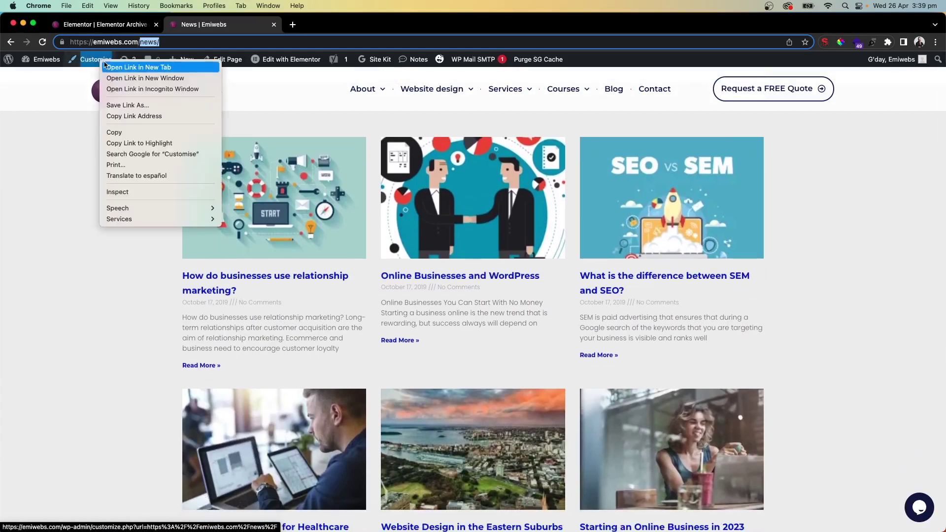
{"action": "left_click", "coordinate": [105, 67]}
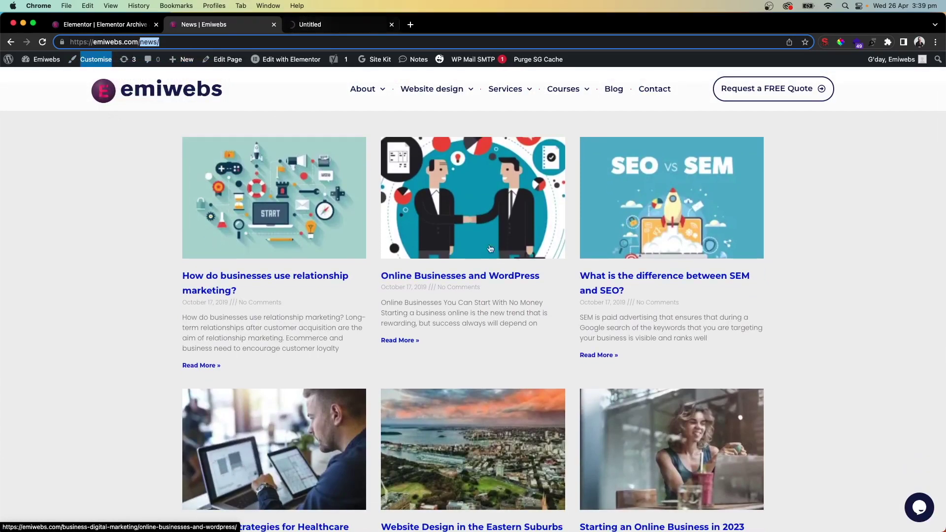
{"action": "scroll", "coordinate": [490, 249], "scroll_direction": "up", "scroll_amount": 1}
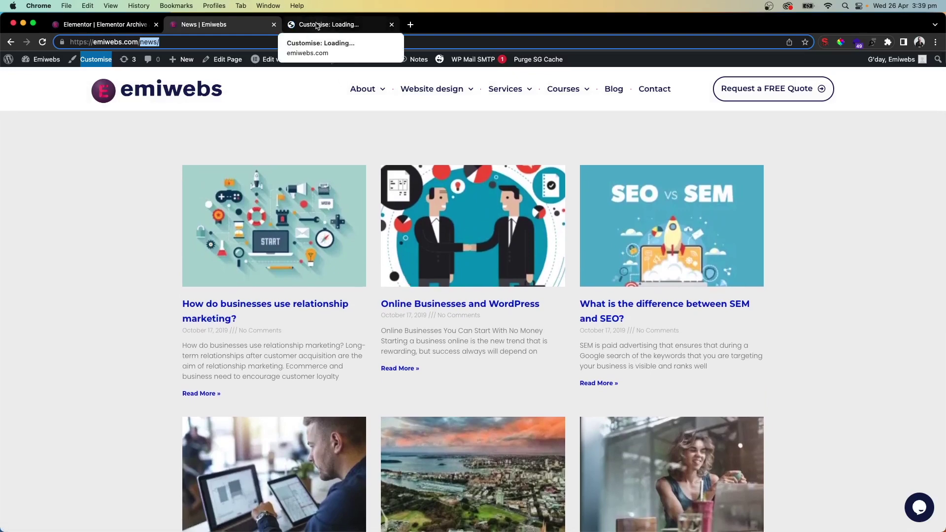
{"action": "left_click", "coordinate": [316, 25]}
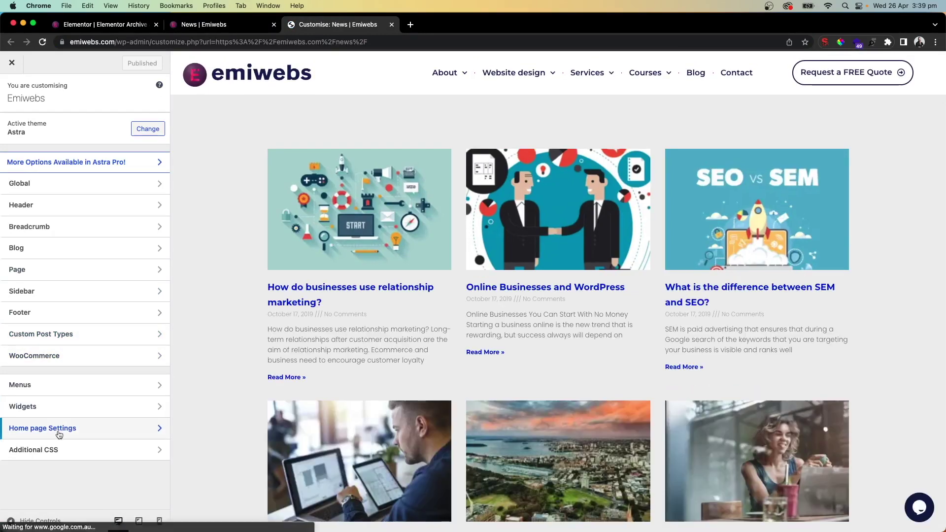
{"action": "left_click", "coordinate": [58, 434]}
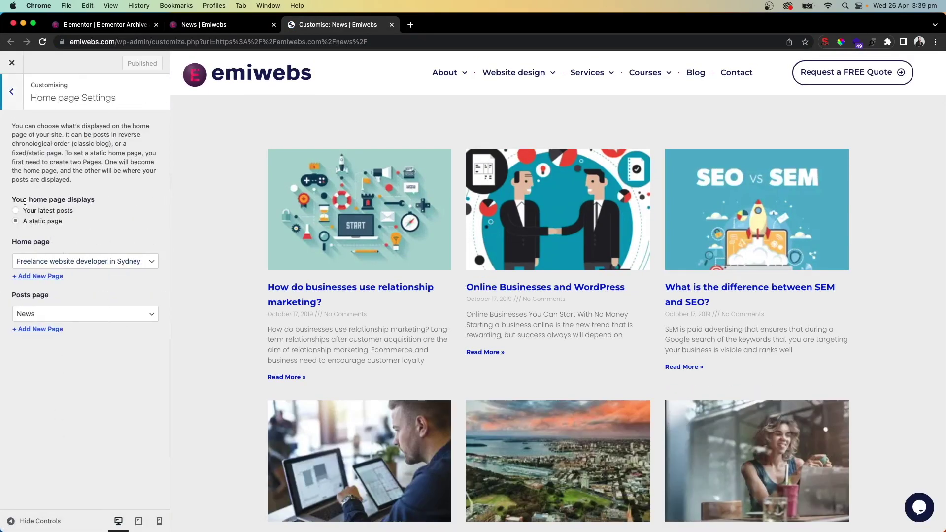
{"action": "left_click_drag", "start_coordinate": [12, 295], "coordinate": [48, 300]}
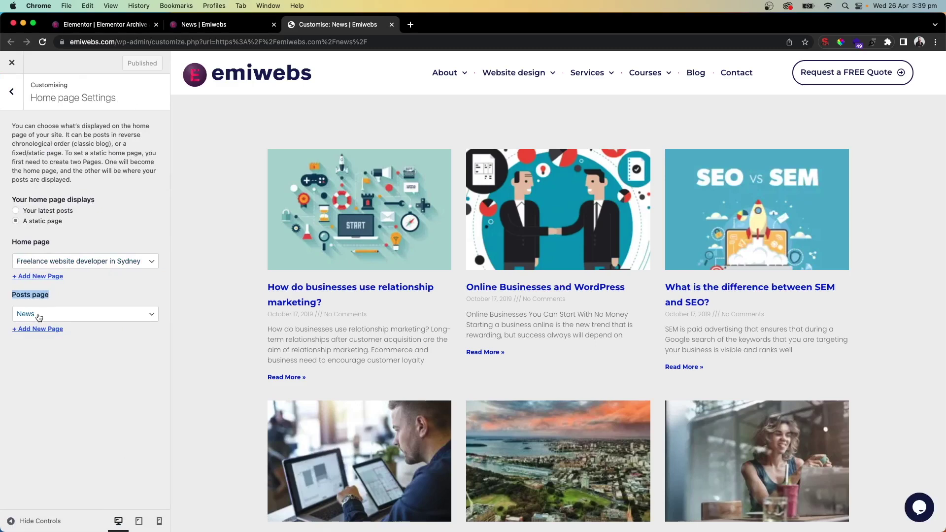
Return to the news page's tab, open the site's Blog page and examine its address and post layout.
{"action": "left_click", "coordinate": [227, 23]}
{"action": "left_click", "coordinate": [611, 94]}
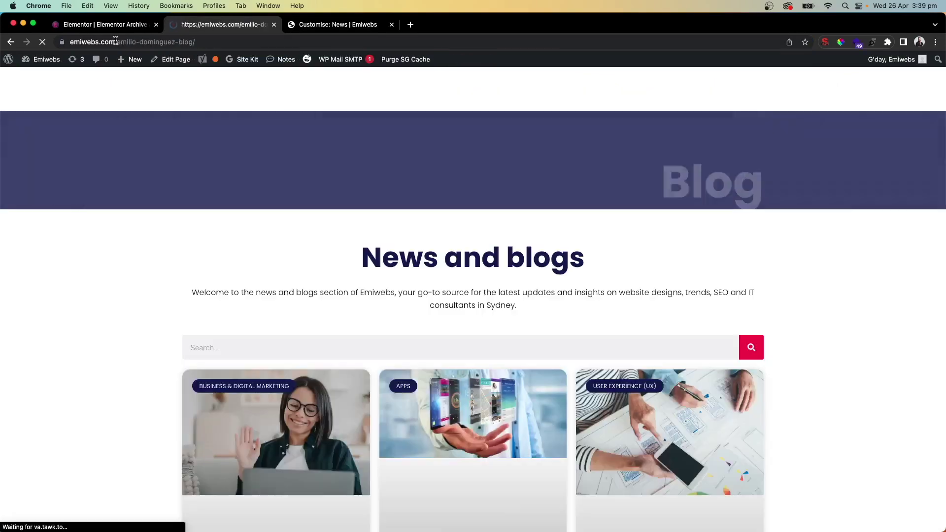
{"action": "left_click_drag", "start_coordinate": [145, 41], "coordinate": [224, 42]}
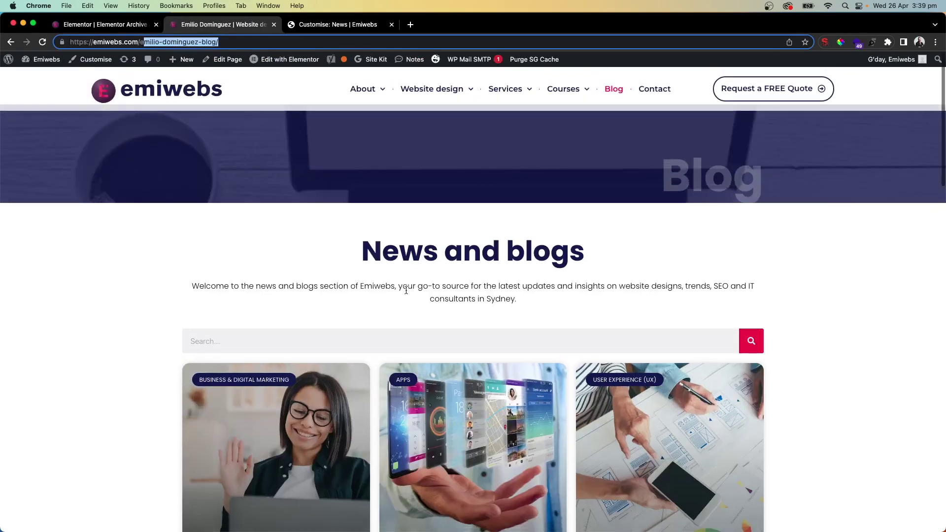
{"action": "scroll", "coordinate": [406, 291], "scroll_direction": "down", "scroll_amount": 5}
{"action": "scroll", "coordinate": [407, 308], "scroll_direction": "up", "scroll_amount": 5}
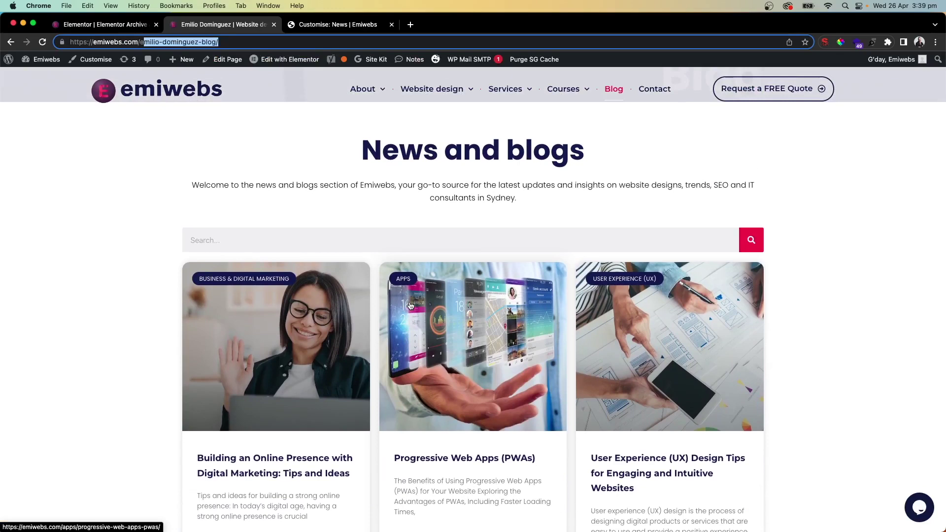
{"action": "left_click", "coordinate": [110, 26]}
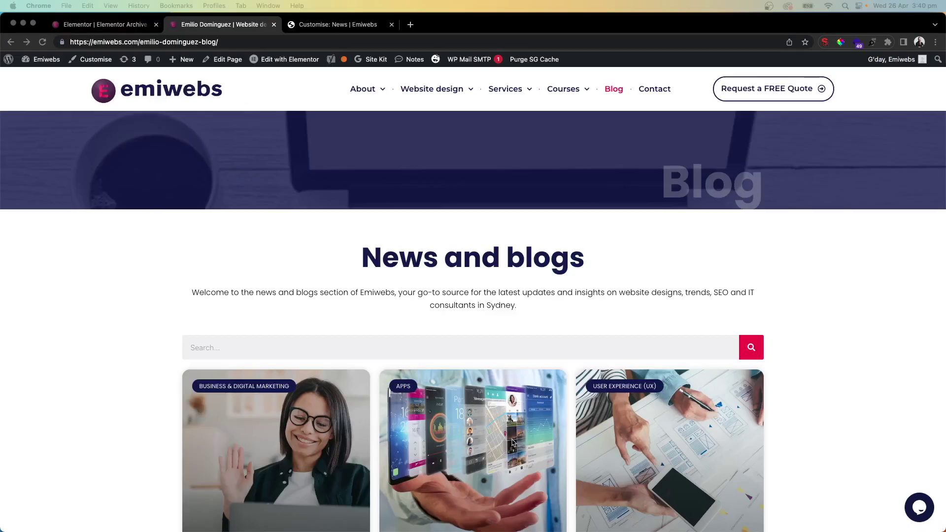
{"action": "scroll", "coordinate": [512, 442], "scroll_direction": "down", "scroll_amount": 4}
{"action": "scroll", "coordinate": [512, 442], "scroll_direction": "up", "scroll_amount": 3}
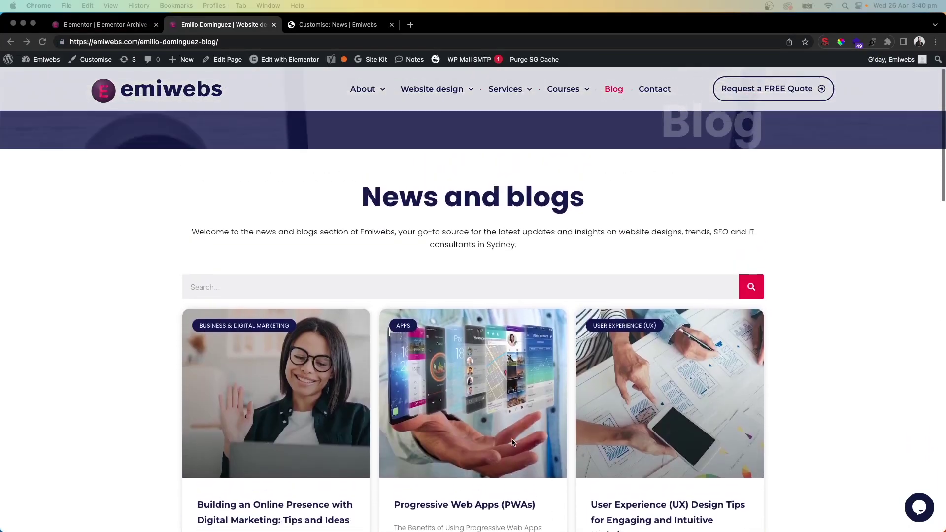